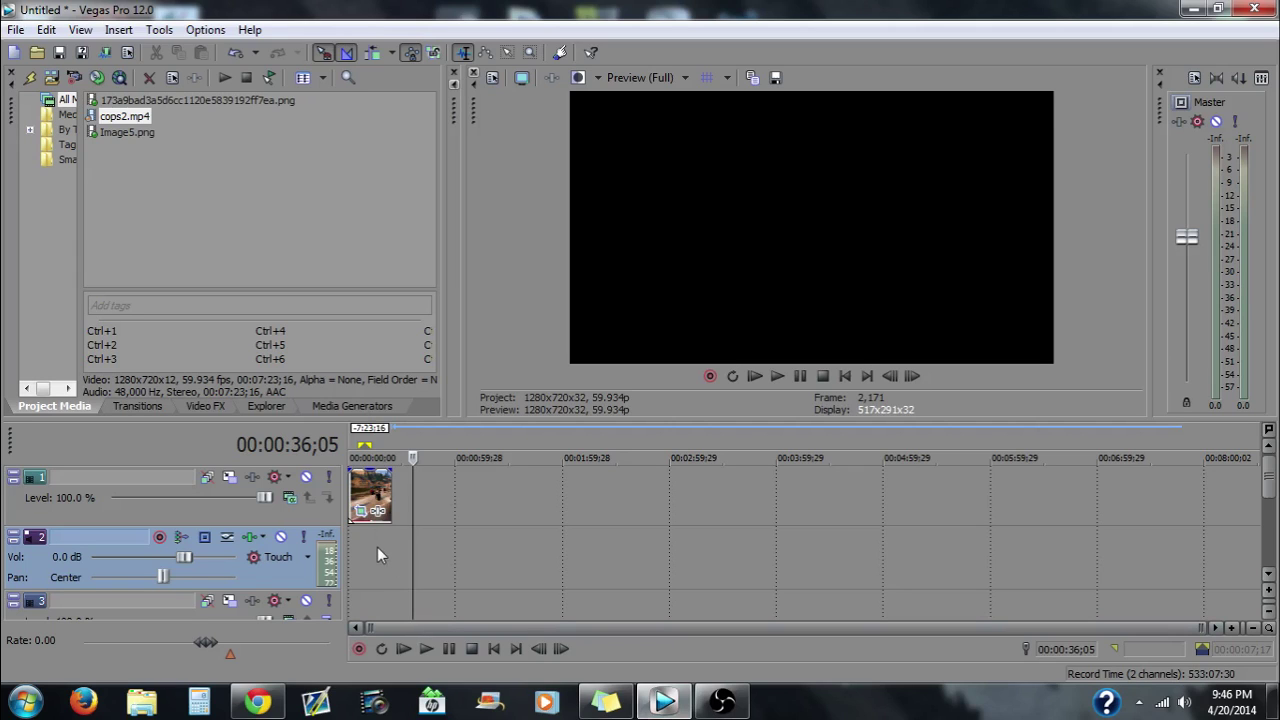
Crop the opening image clip to a 479.2 × 267.7 area centred on the motorbike riders.
click(377, 547)
scroll(377, 547, up, 3)
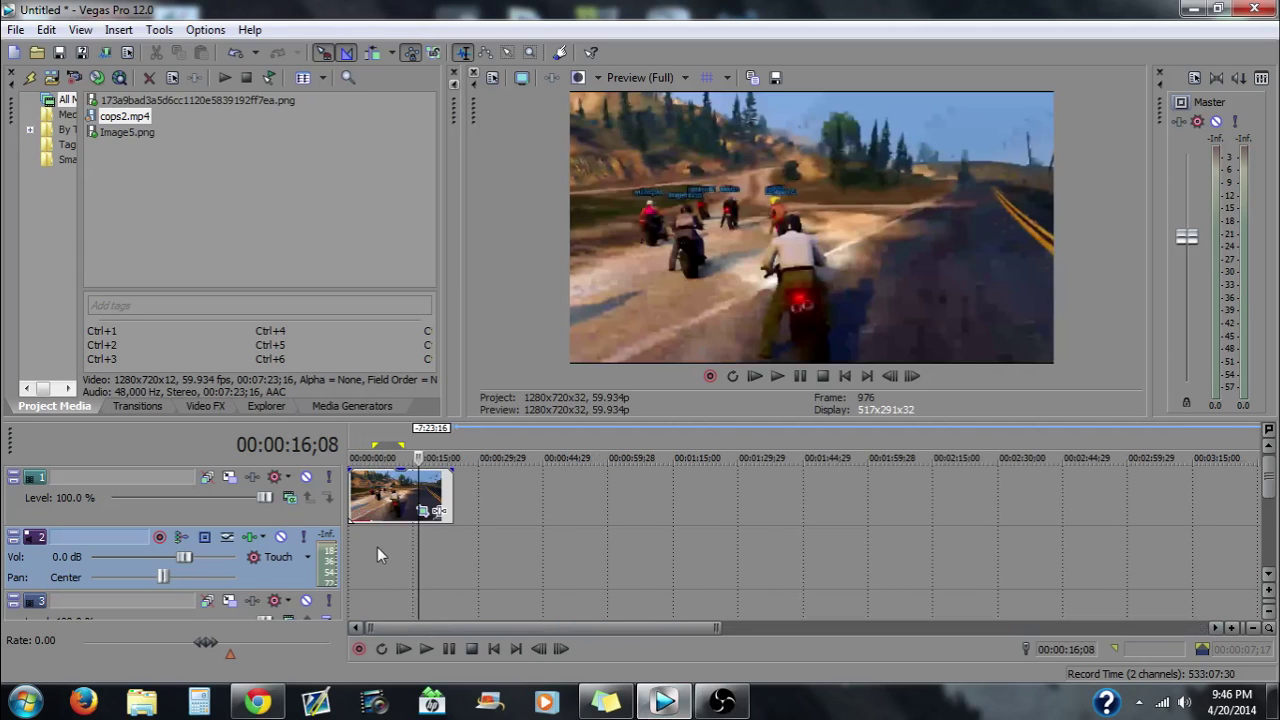
scroll(440, 500, up, 3)
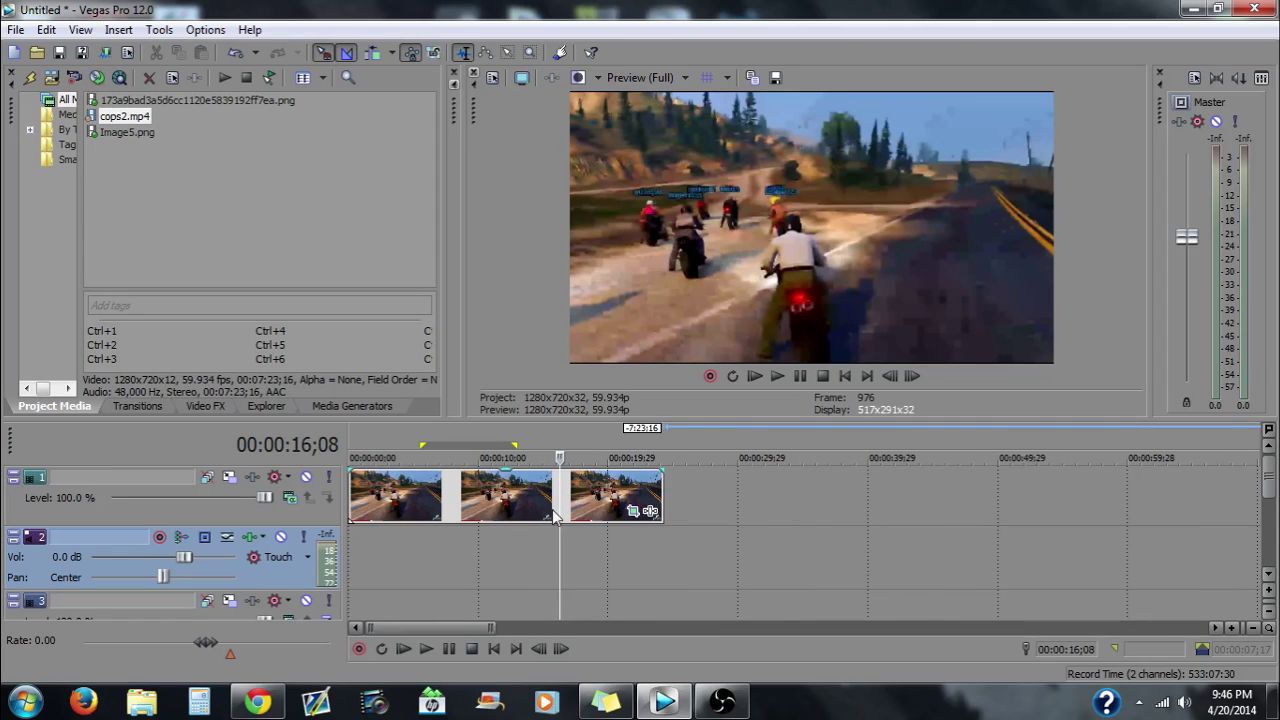
click(632, 512)
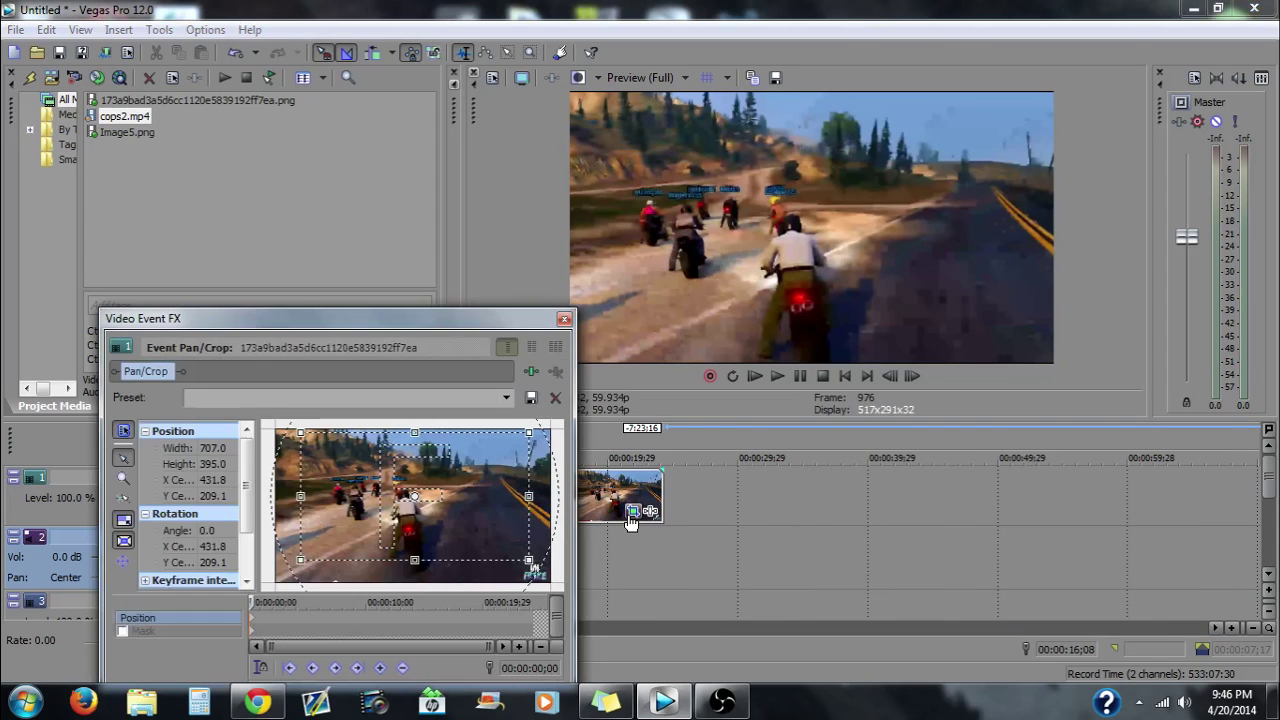
mouse_move(494, 530)
mouse_down()
mouse_move(478, 519)
mouse_move(493, 519)
mouse_up()
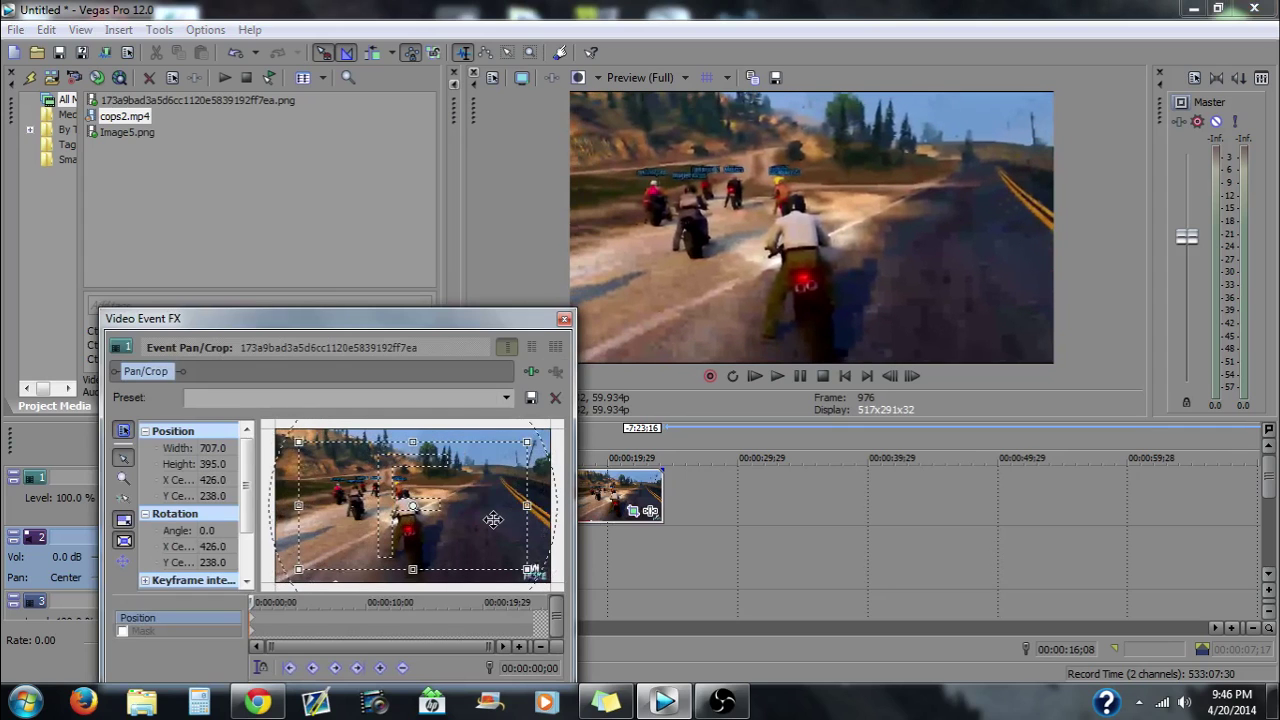
drag(480, 572, 435, 520)
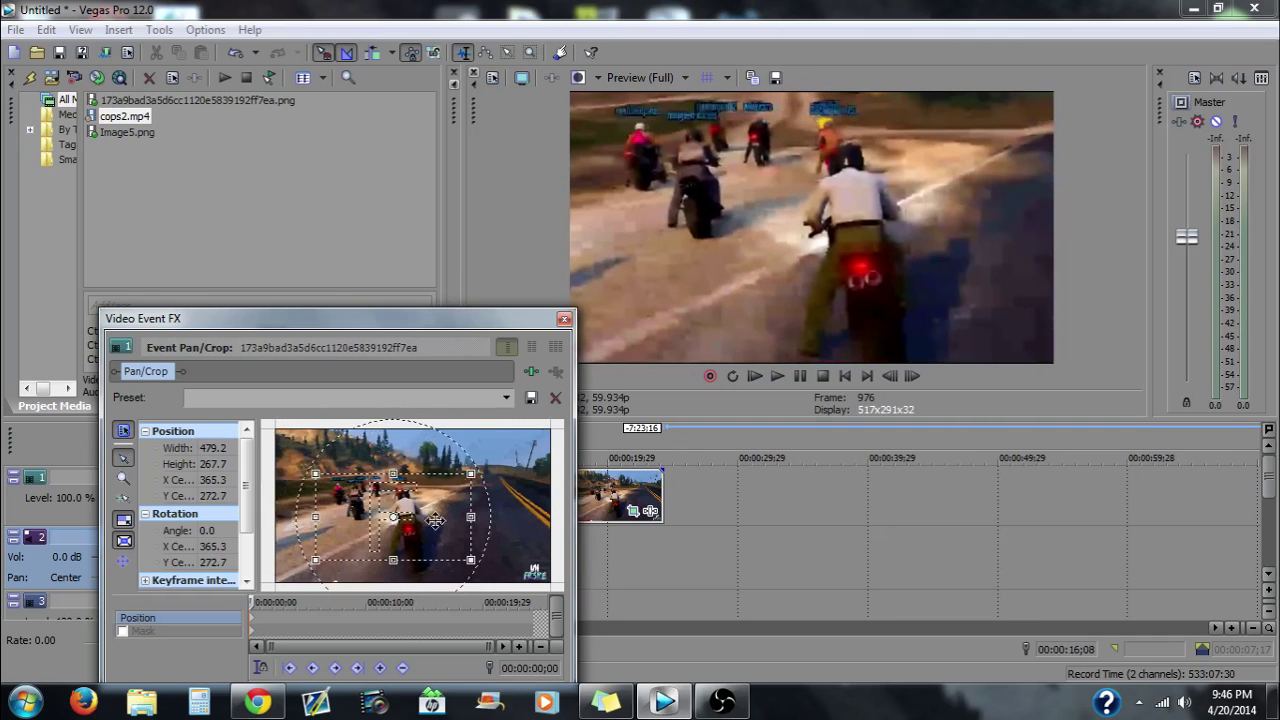
Close Pan/Crop and place cops2.mp4 on the timeline right after the opening image.
click(565, 320)
scroll(573, 486, down, 6)
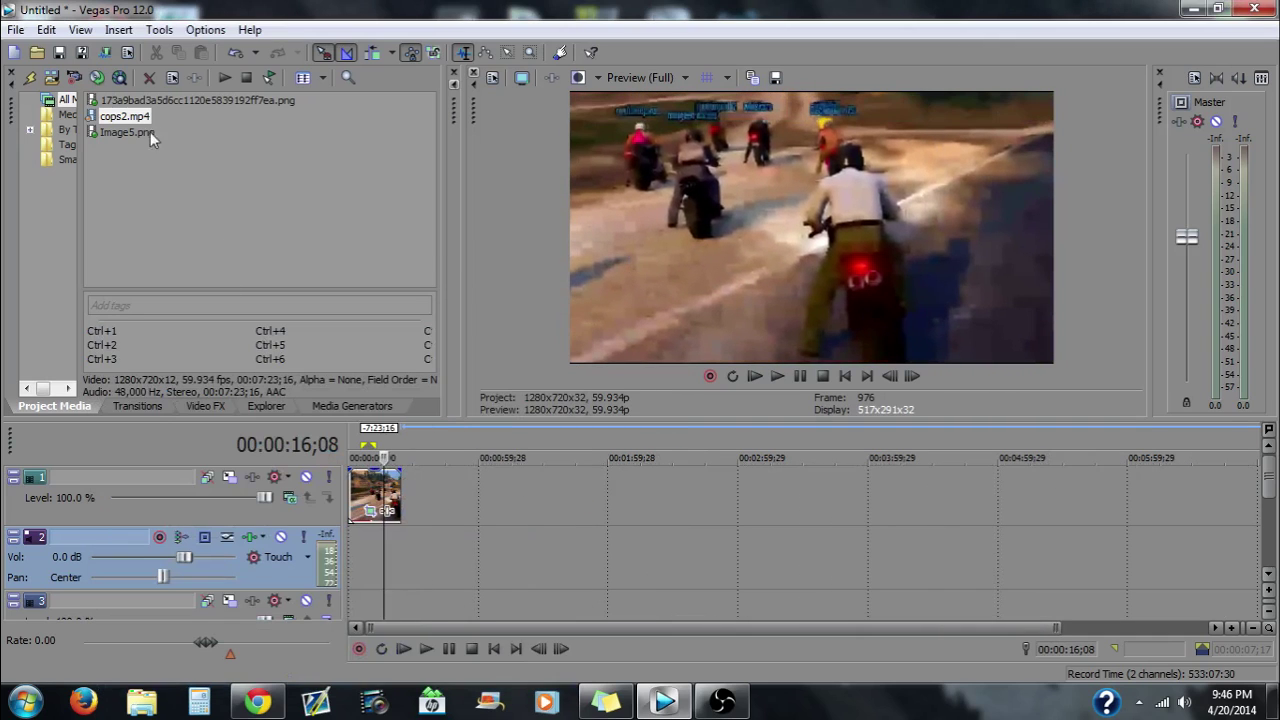
drag(124, 116, 492, 512)
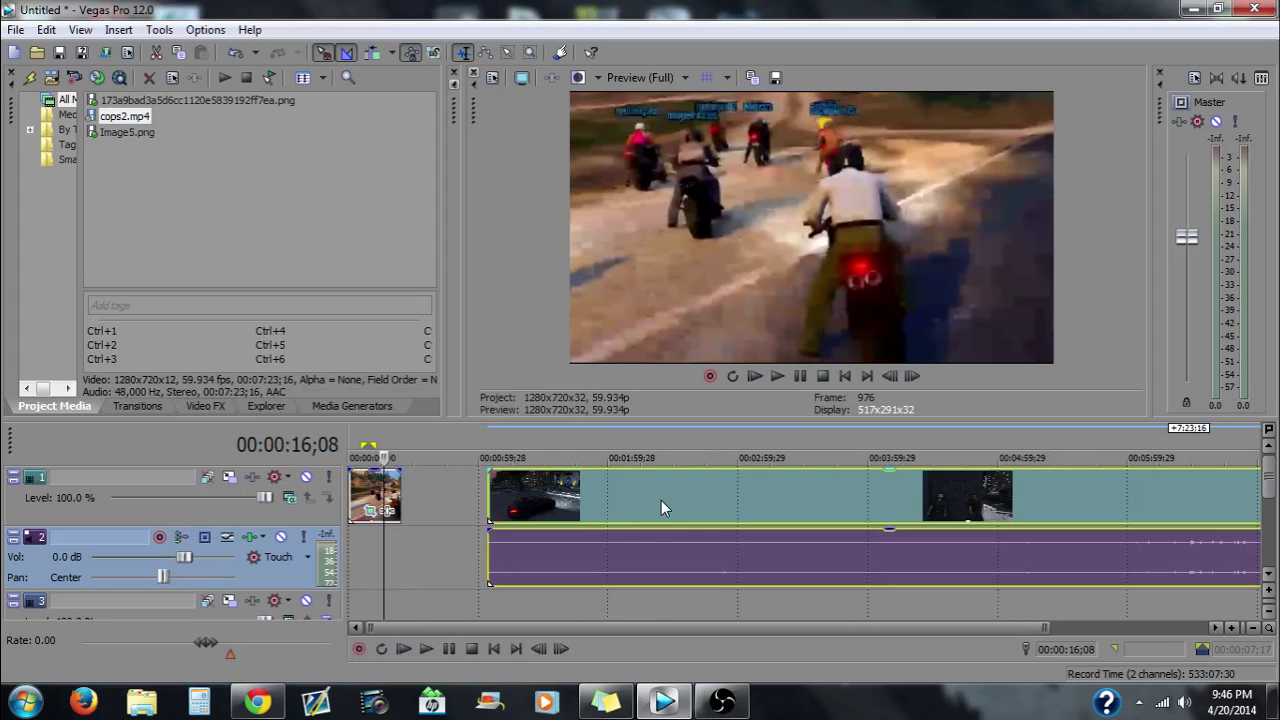
Scrub through the cops2 footage, previewing points between about 2:47 and 7:03.
click(661, 508)
scroll(690, 510, down, 1)
click(790, 510)
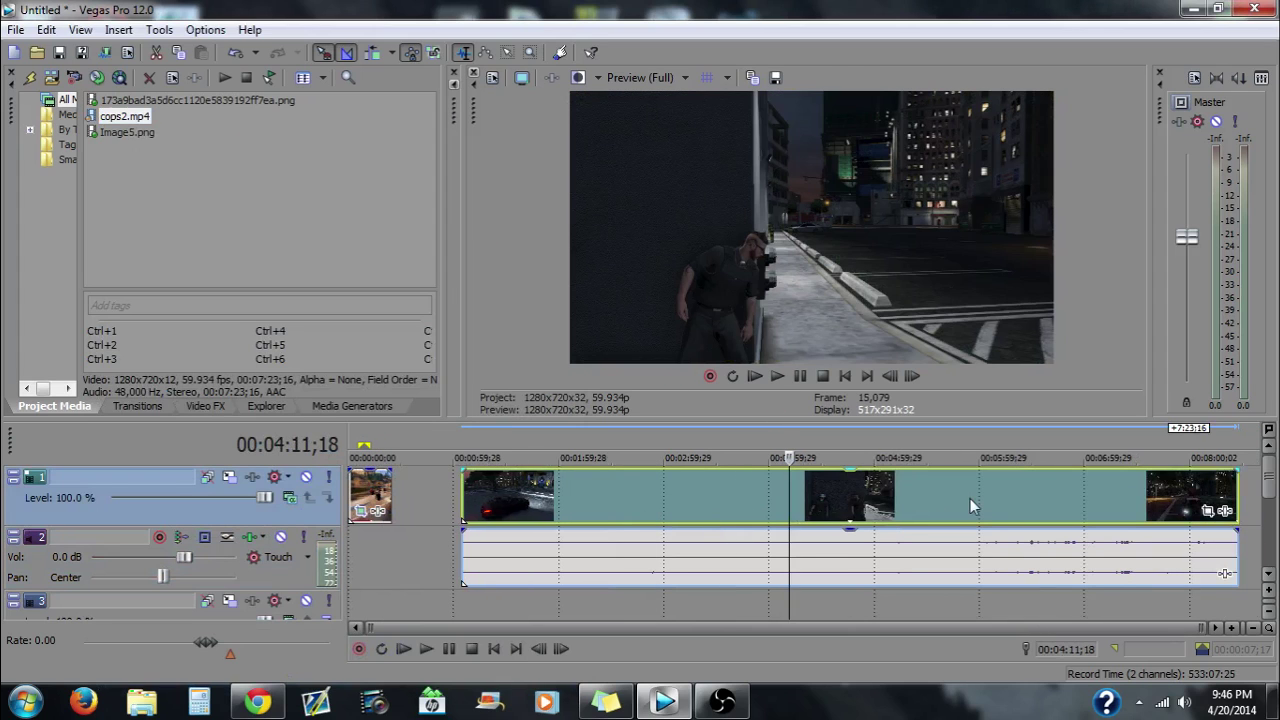
click(1057, 500)
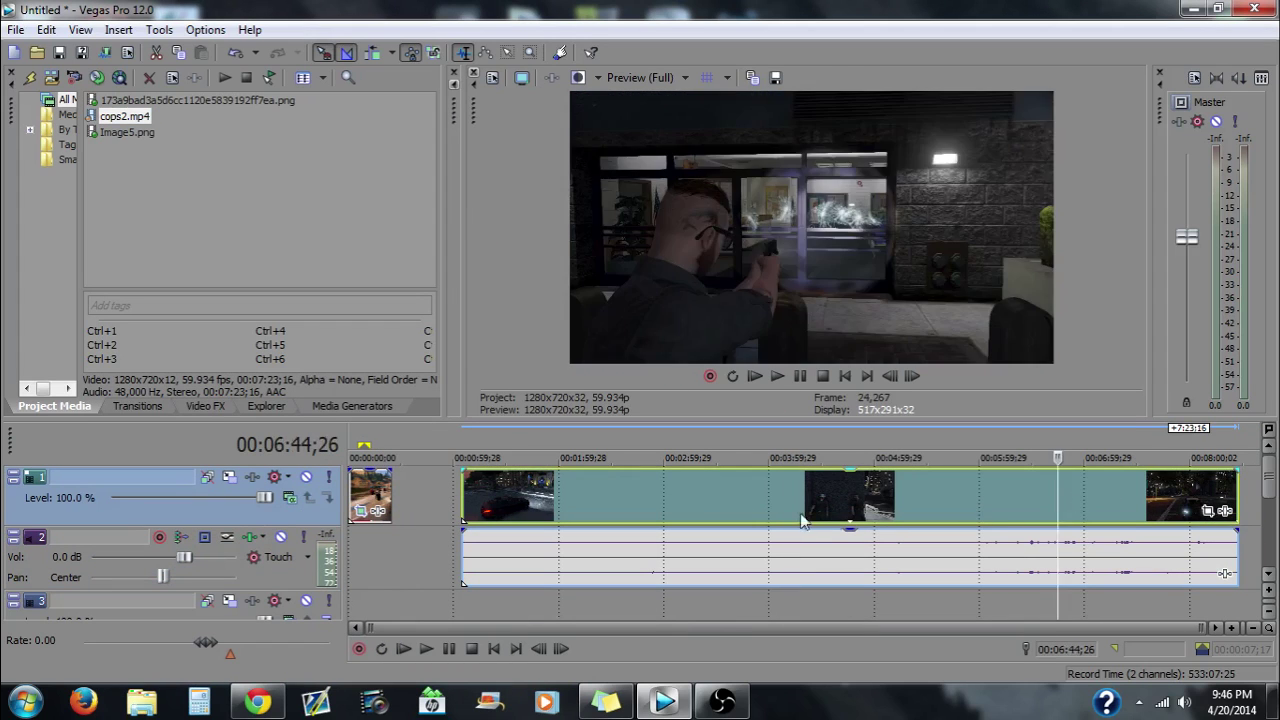
click(766, 516)
click(895, 516)
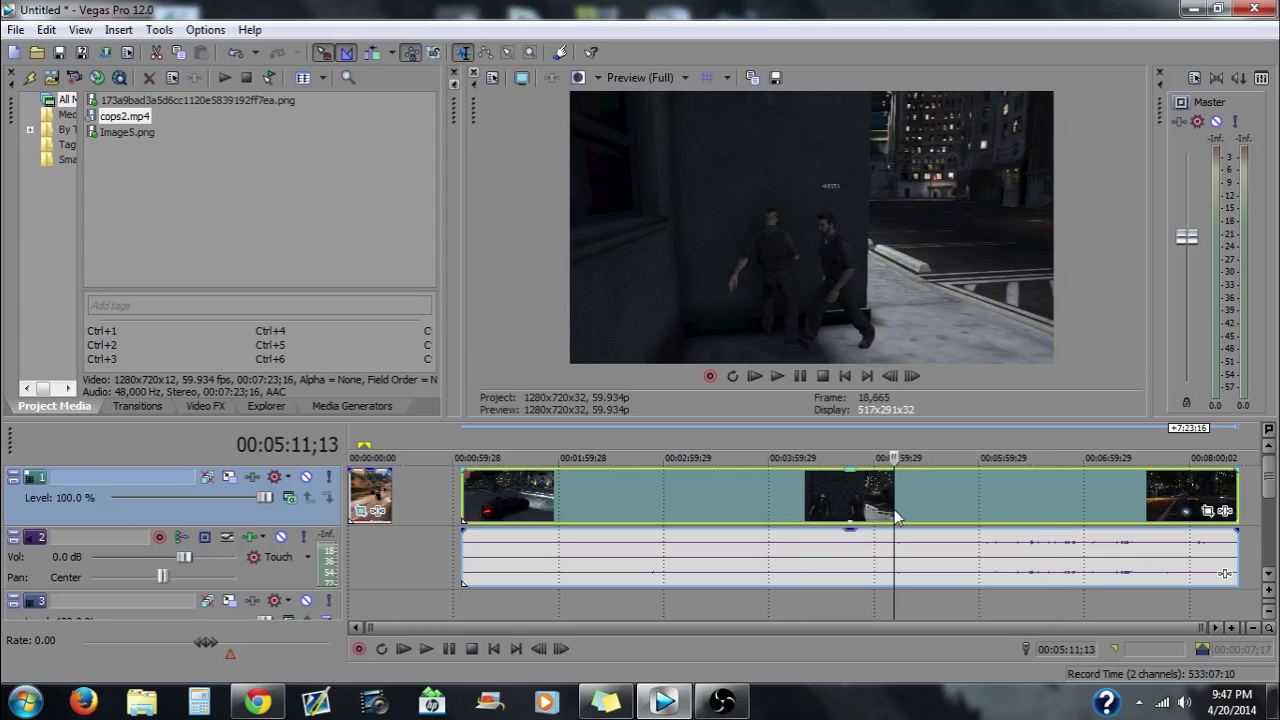
click(874, 510)
click(1004, 510)
click(1090, 511)
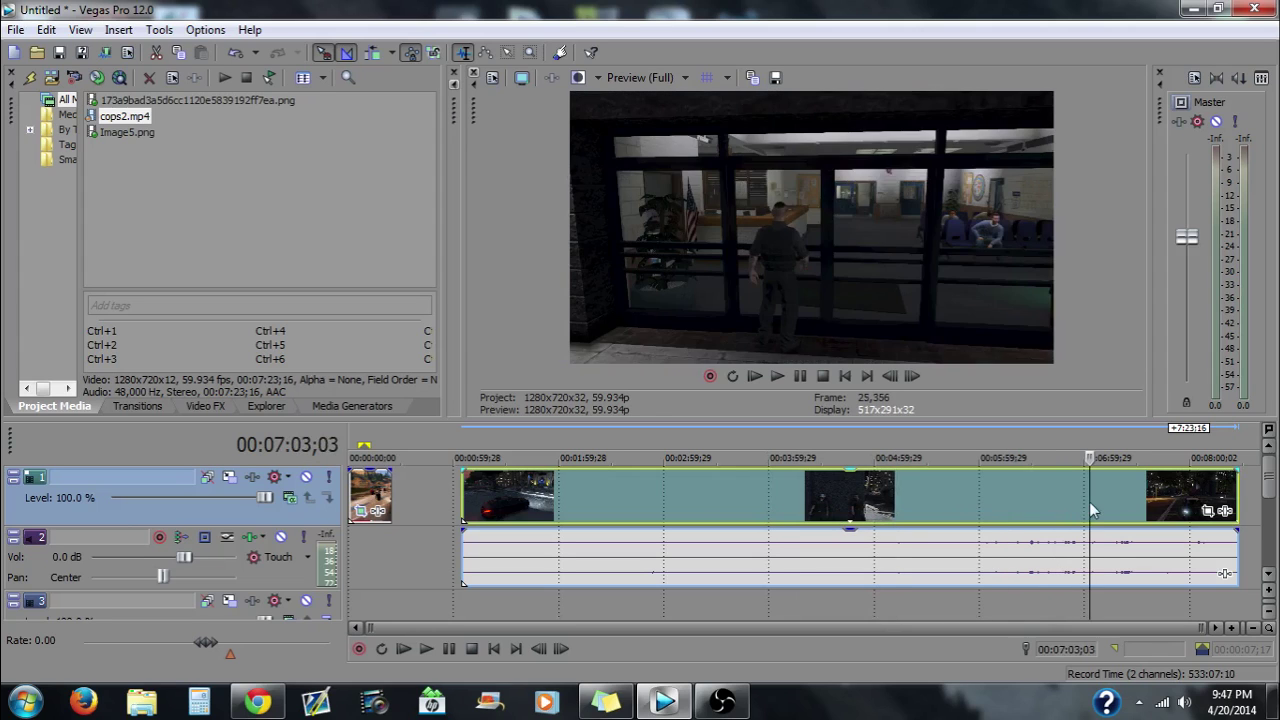
click(642, 502)
click(767, 501)
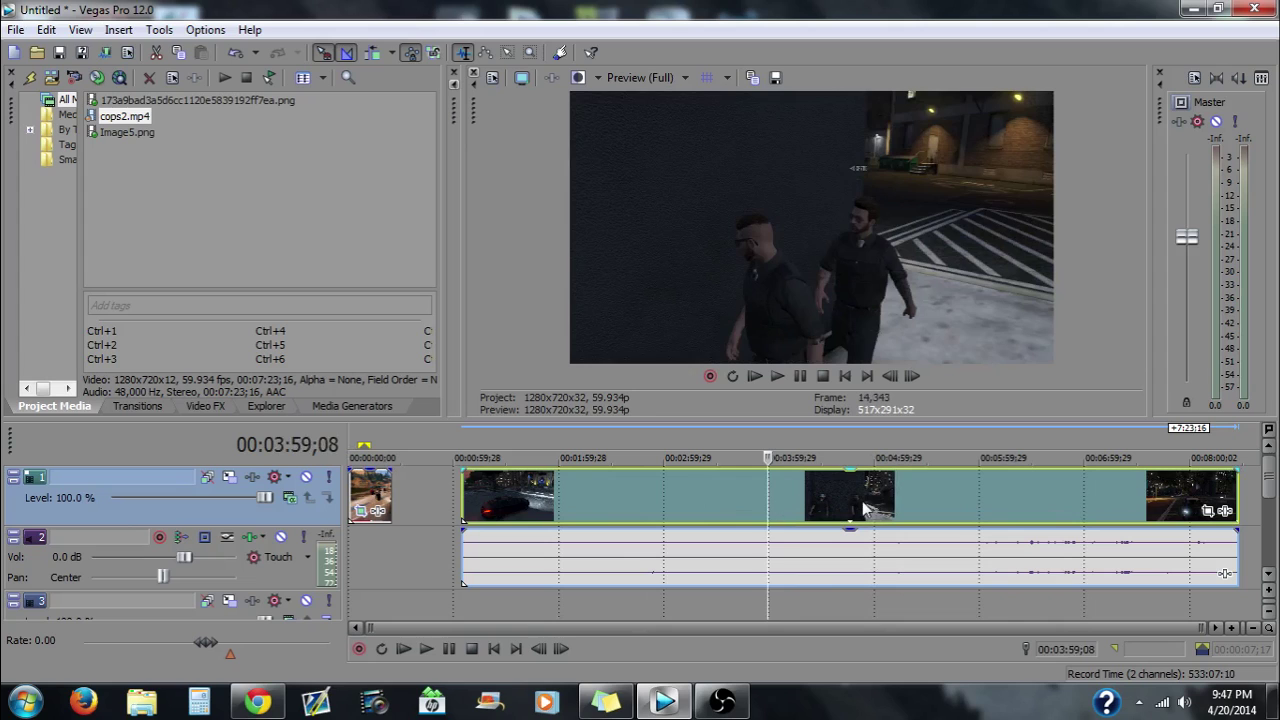
click(863, 510)
click(965, 501)
click(1003, 500)
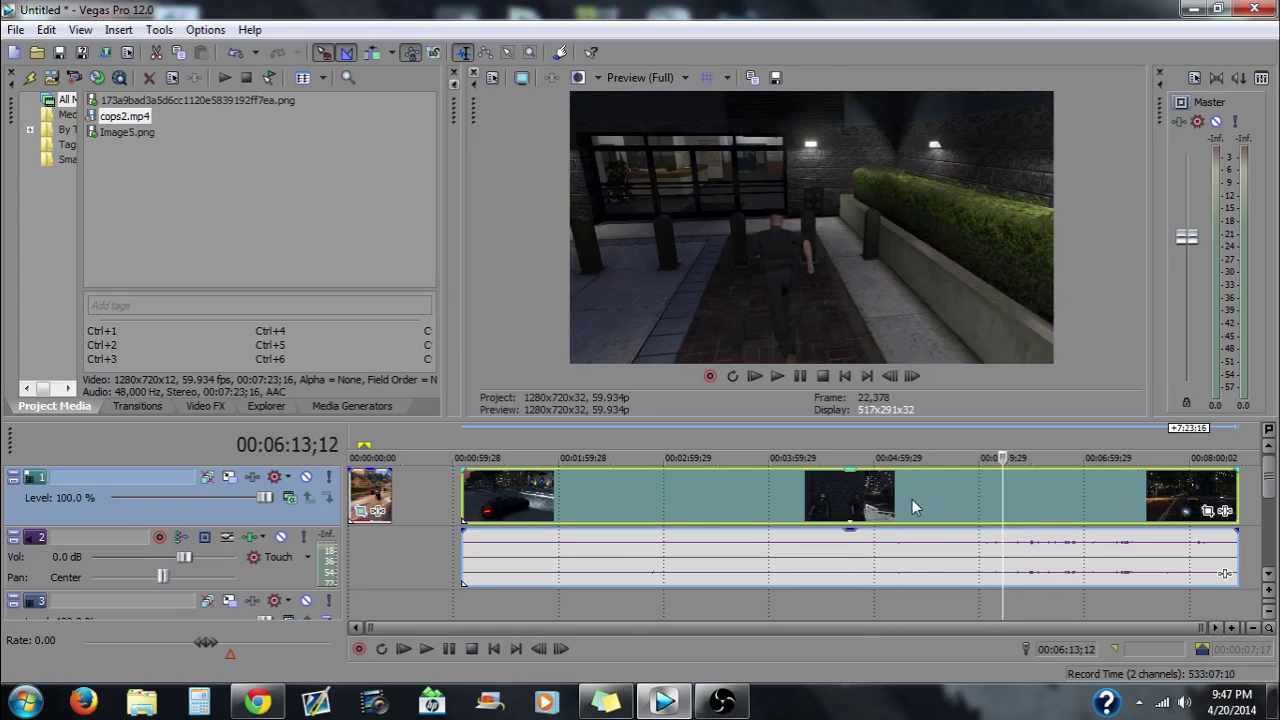
click(912, 505)
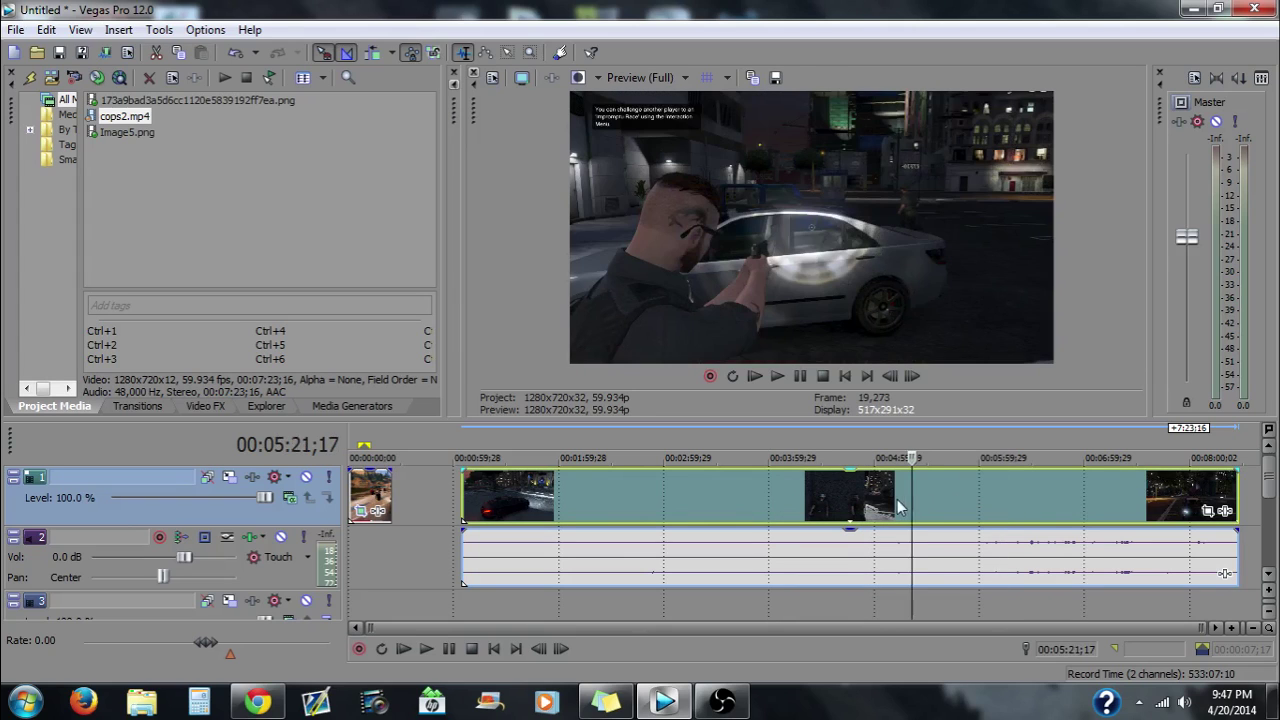
Check several frames across the zoomed opening image clip.
click(372, 490)
scroll(372, 490, up, 3)
click(444, 488)
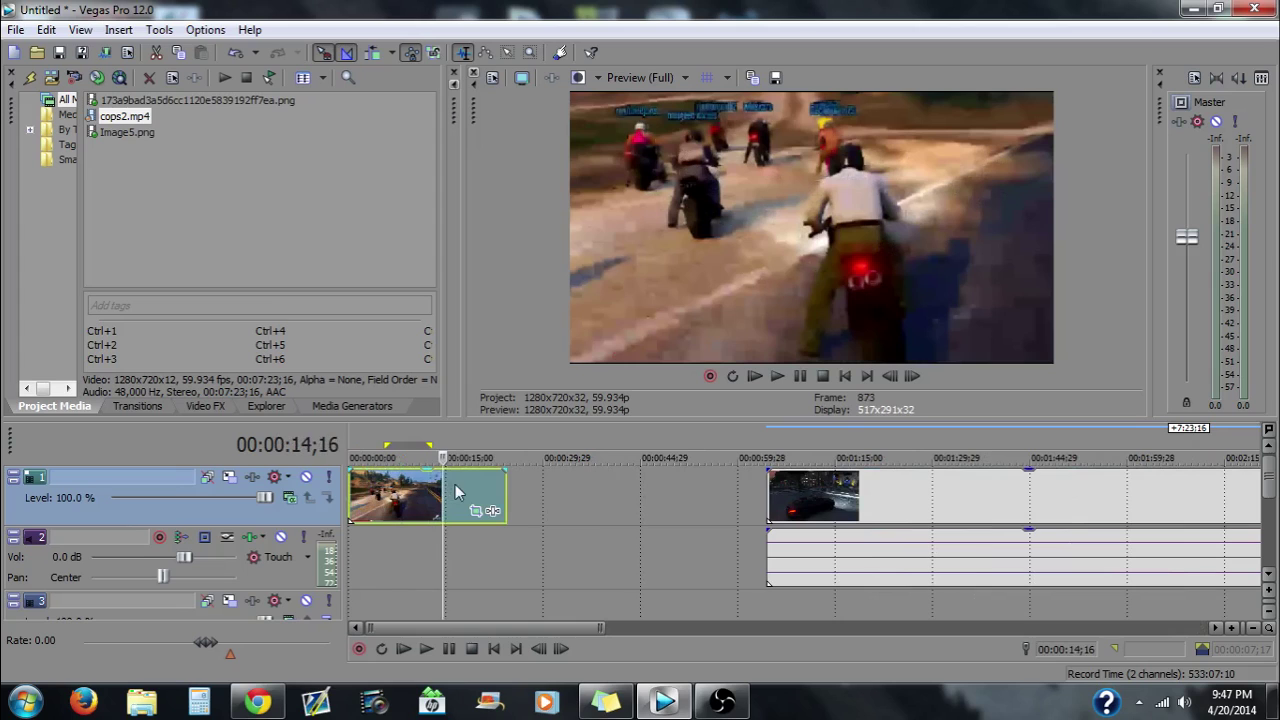
click(455, 484)
click(475, 486)
click(427, 490)
scroll(427, 490, down, 3)
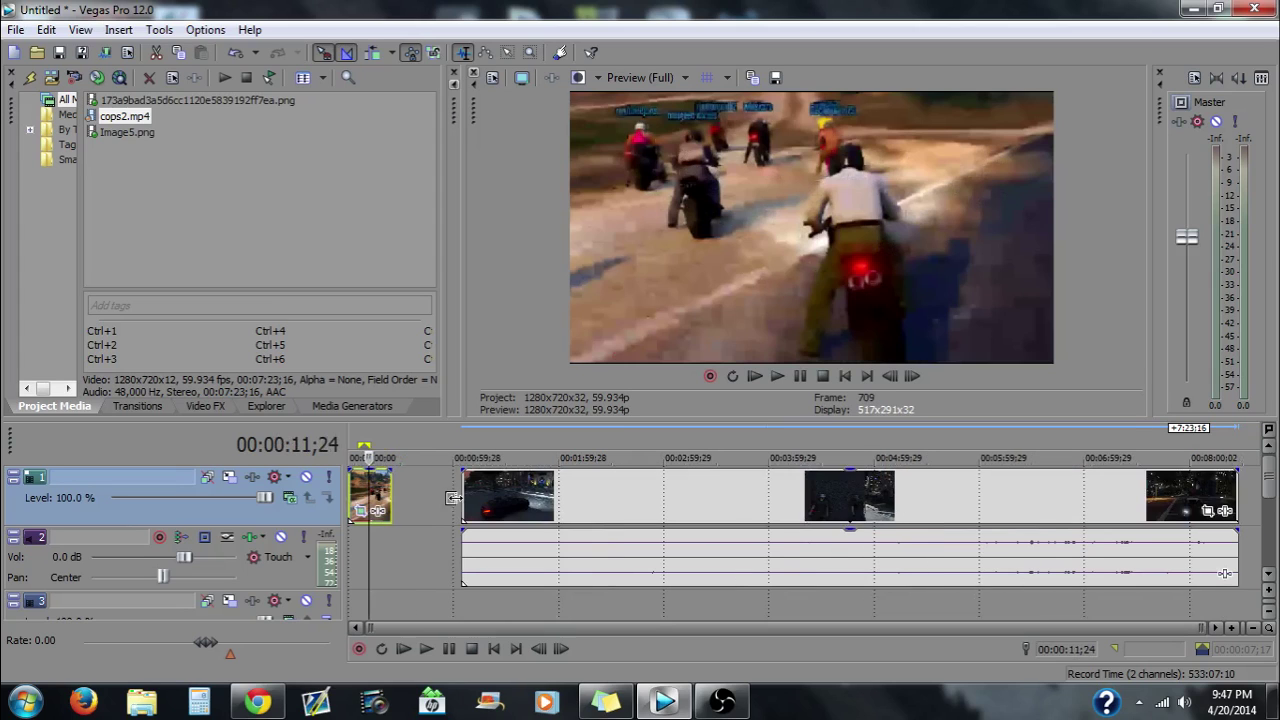
Select the cops2 event and preview it around 5:28, 6:46 and 4:47.
click(744, 505)
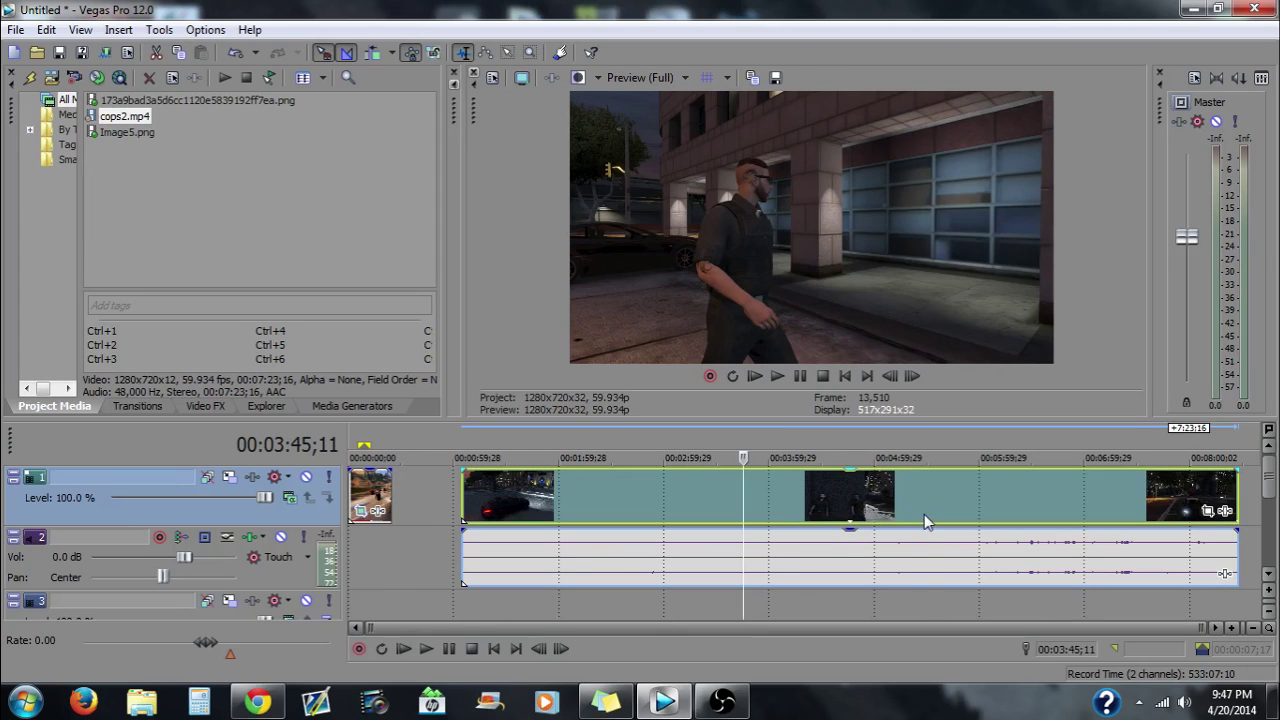
click(924, 514)
click(1060, 487)
click(852, 518)
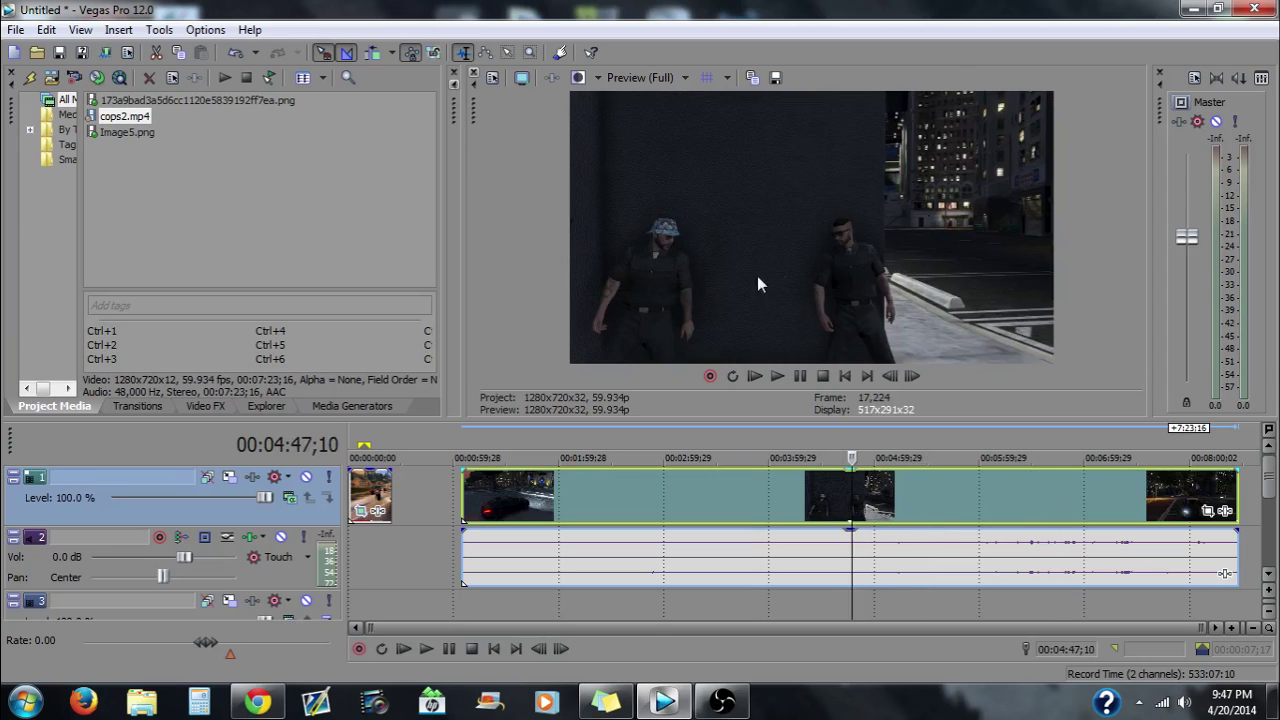
Set Disable resample in the cops2 event's Properties and apply it.
right_click(920, 501)
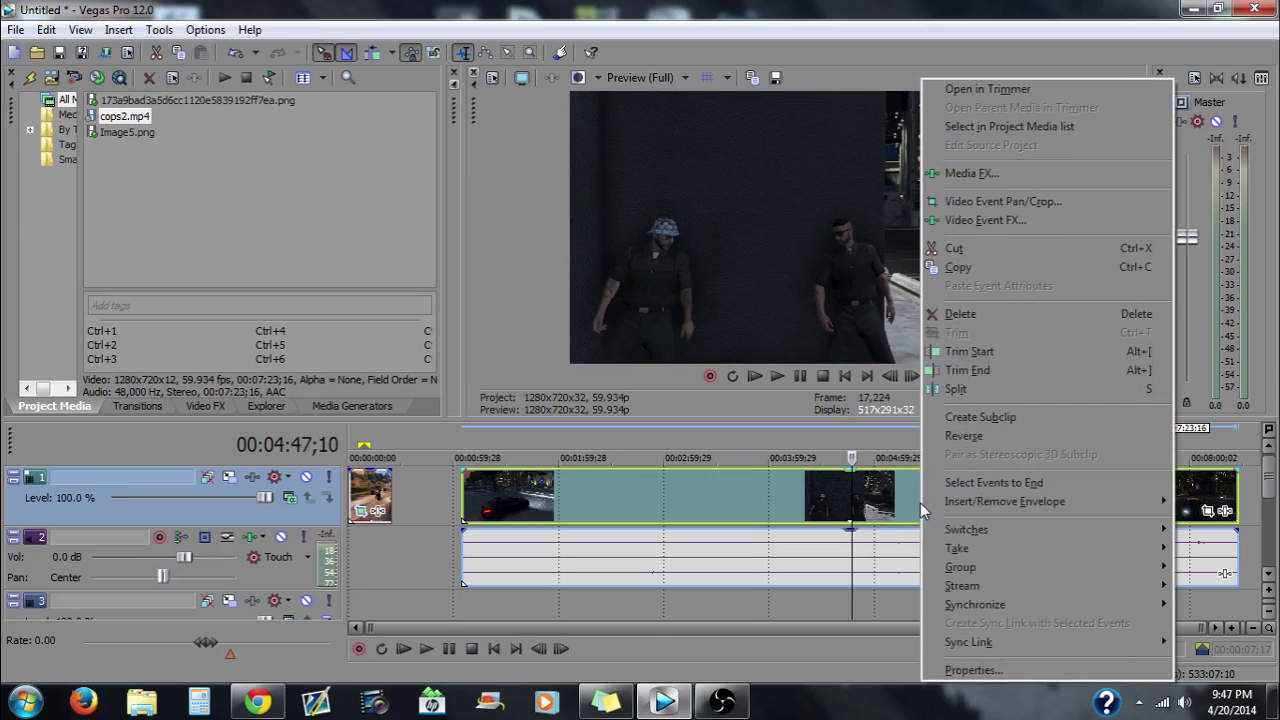
click(963, 670)
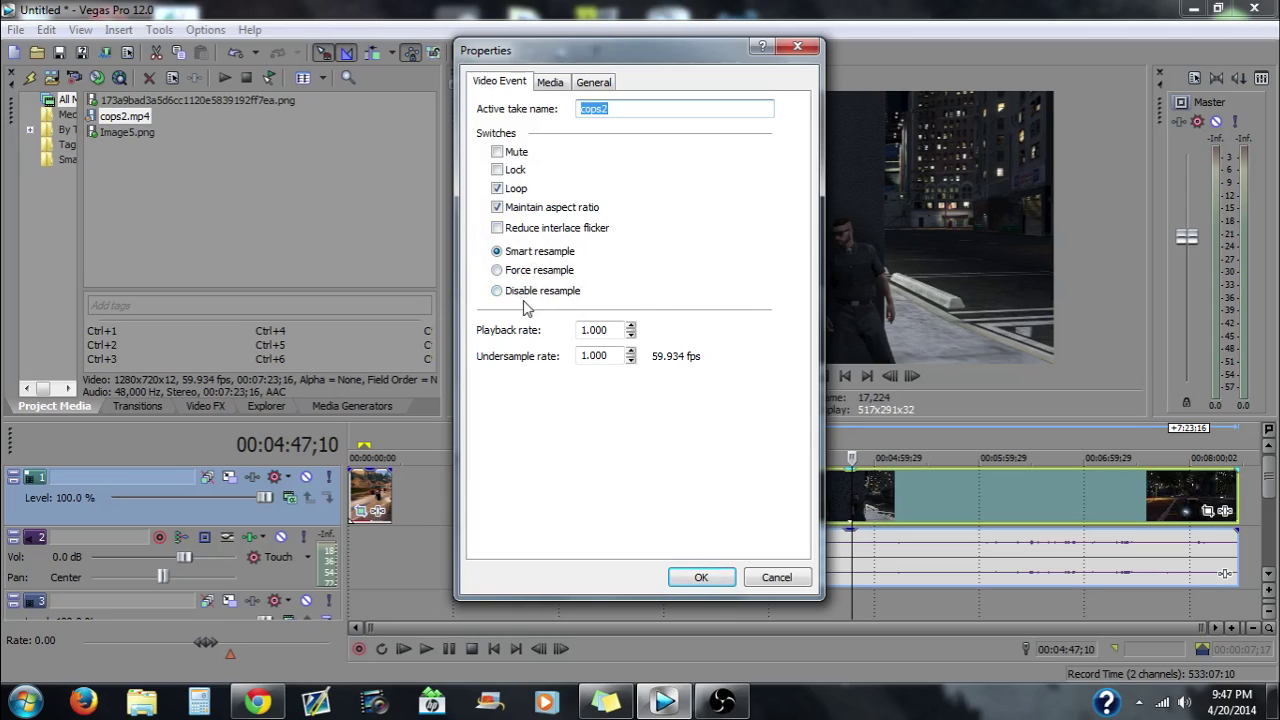
click(519, 298)
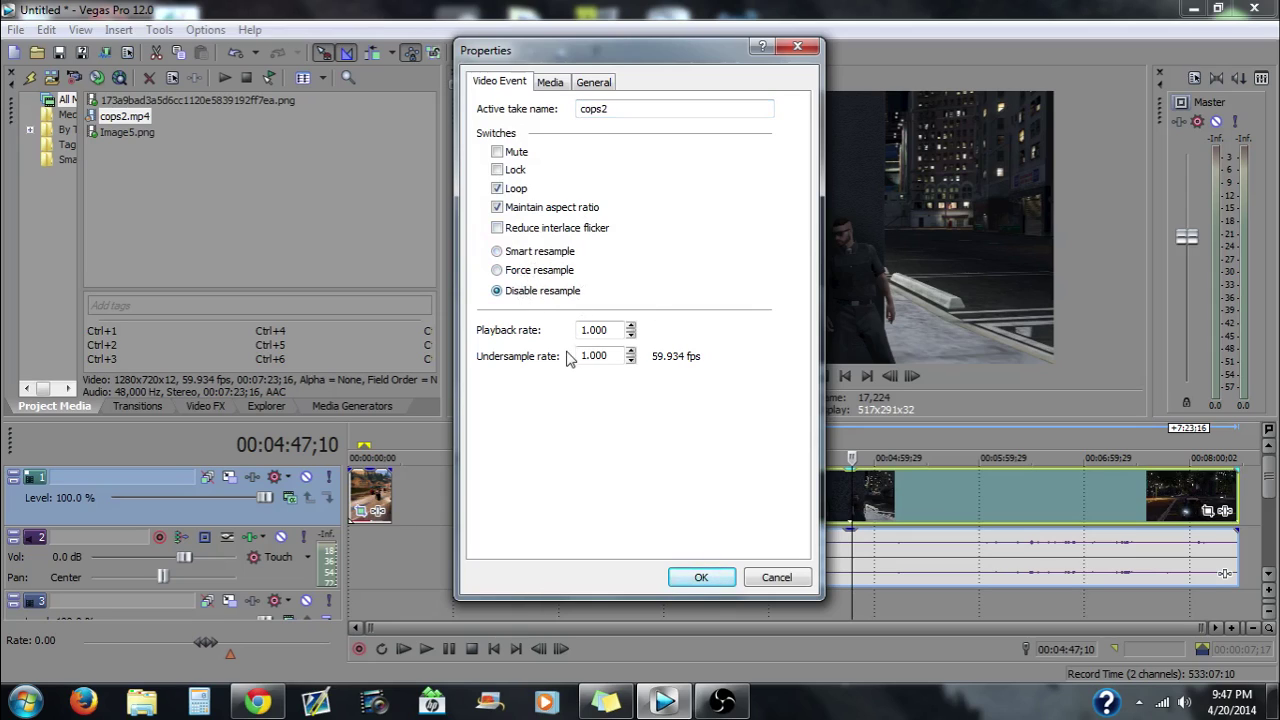
click(703, 580)
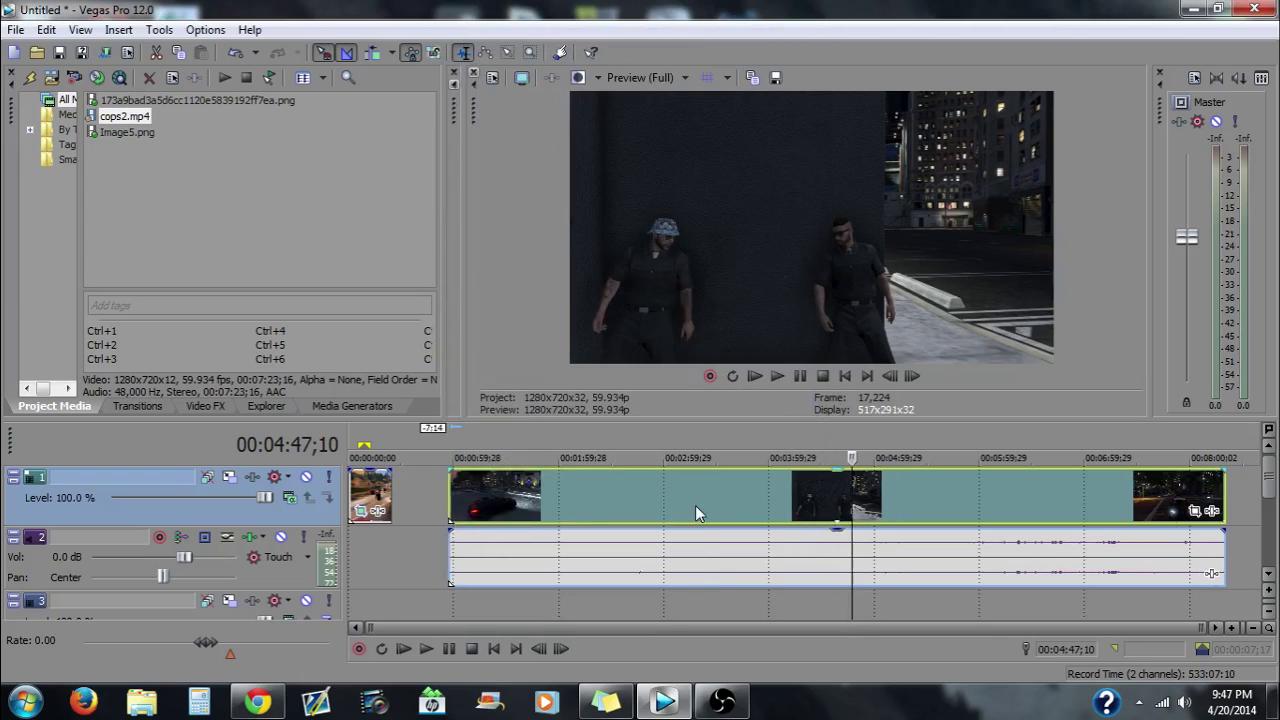
Nudge the cops2 event slightly earlier and scrub it between 2:47 and 7:10.
drag(695, 505, 666, 508)
click(826, 512)
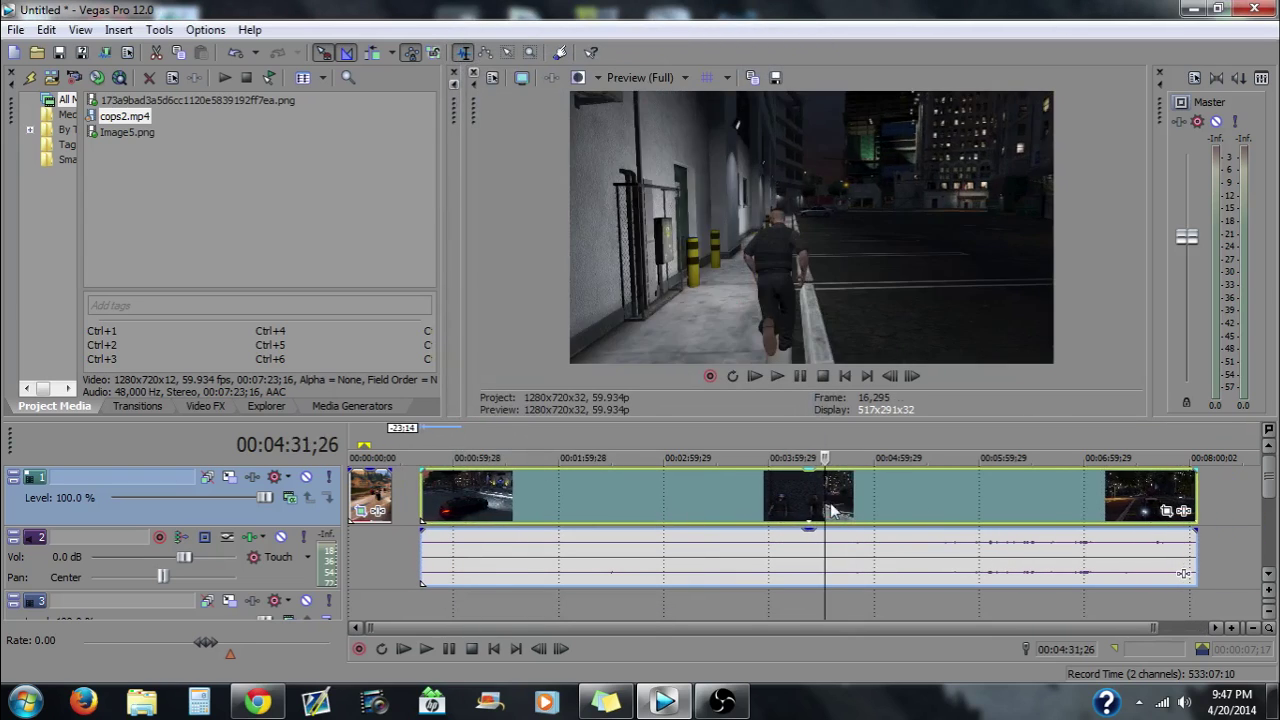
click(973, 510)
click(1105, 511)
click(896, 503)
click(749, 502)
click(642, 503)
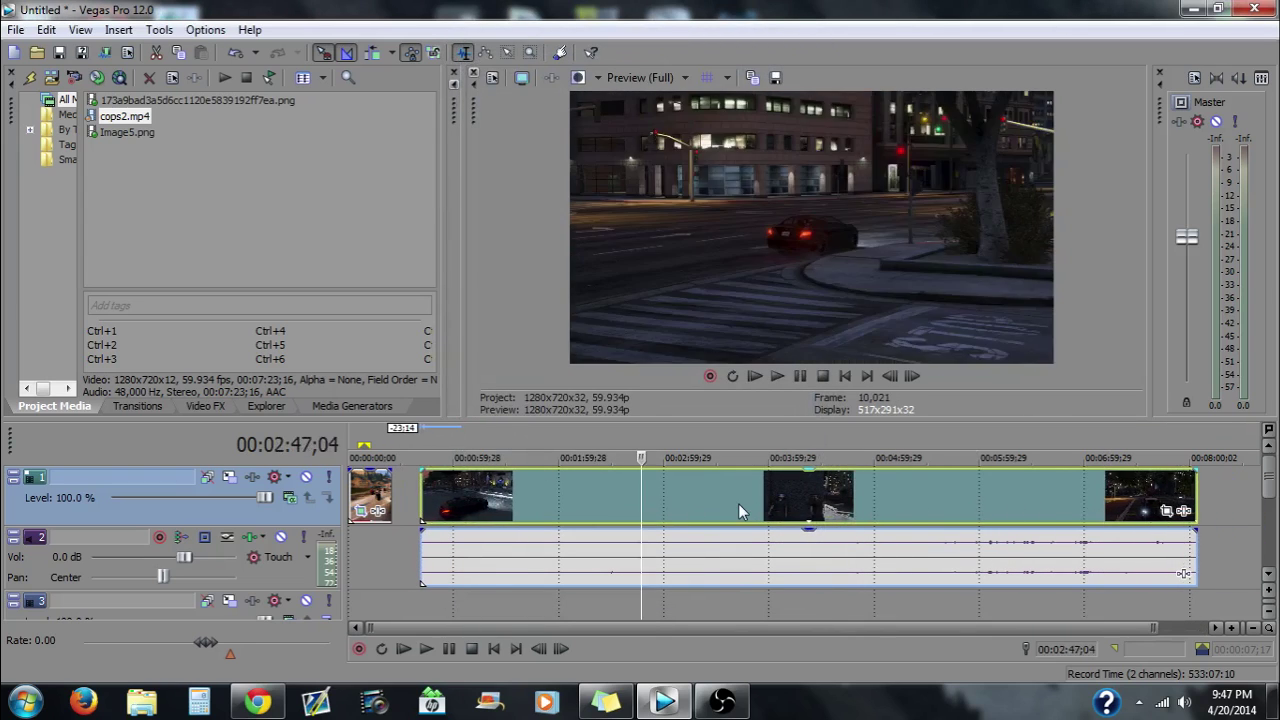
click(738, 503)
drag(738, 503, 758, 503)
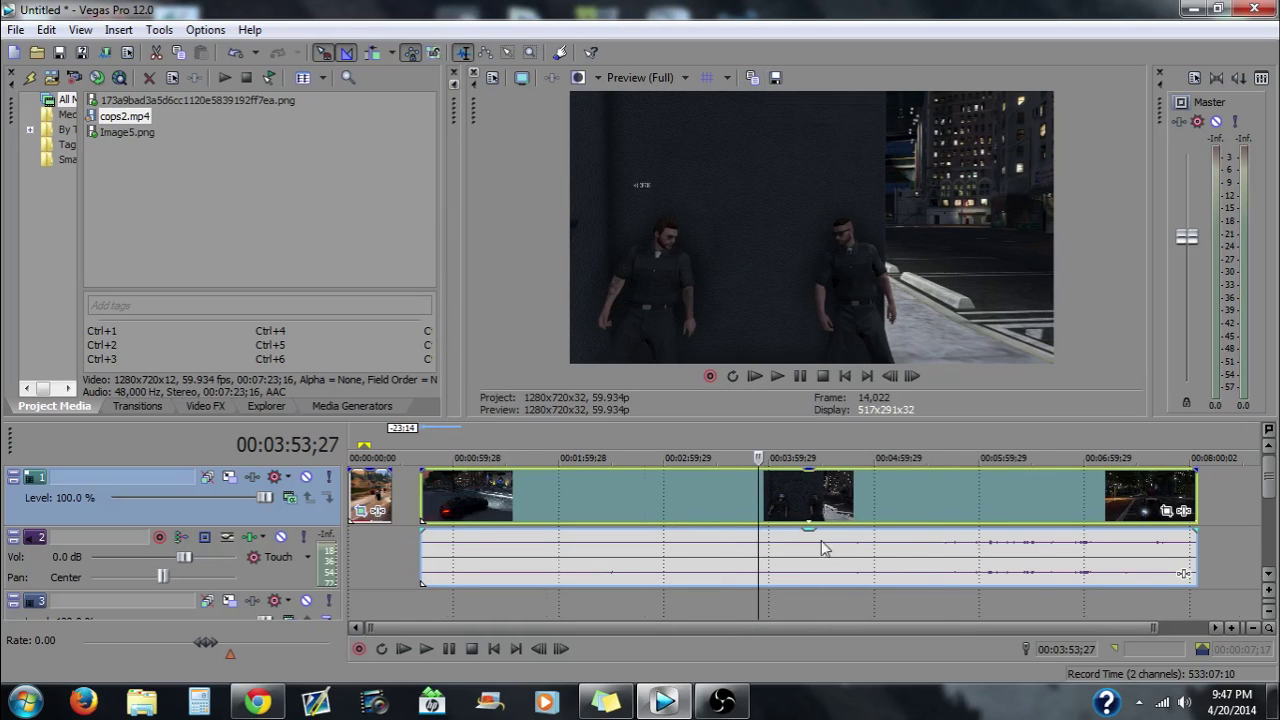
Preview cops2 around 5:09 and 2:30, then bring up Project Properties.
scroll(780, 500, down, 1)
click(857, 490)
click(597, 490)
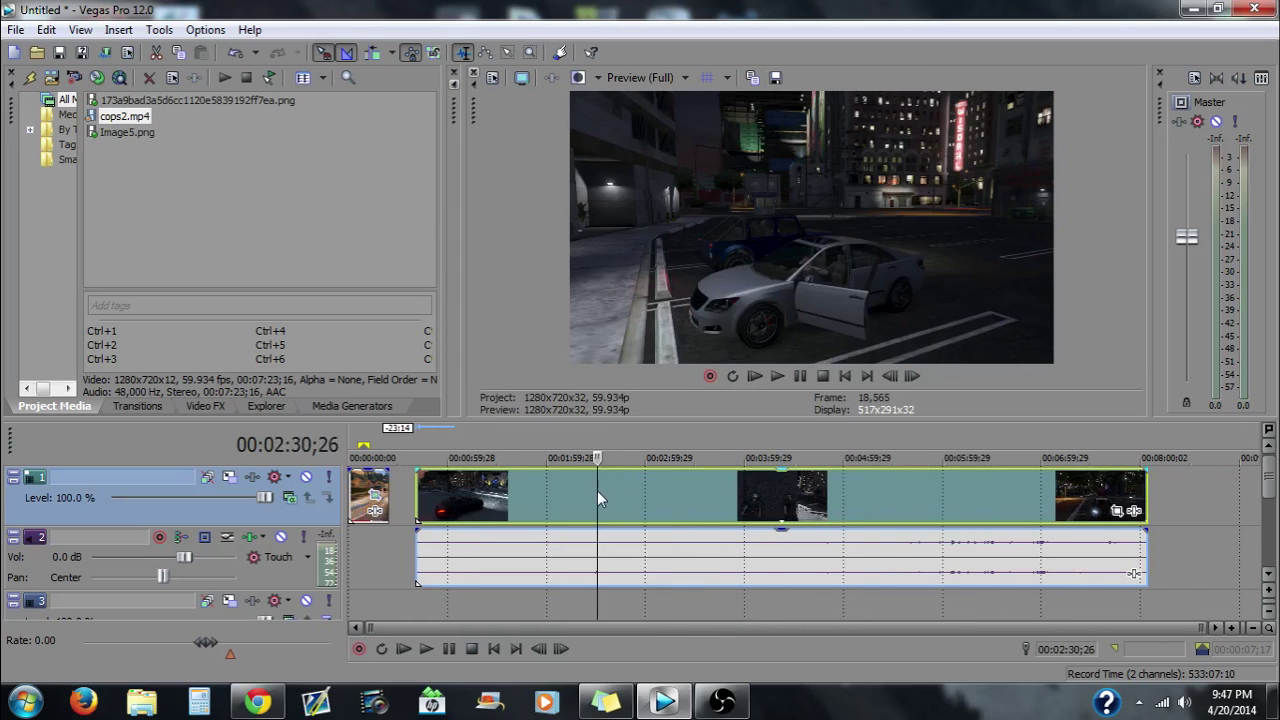
click(493, 77)
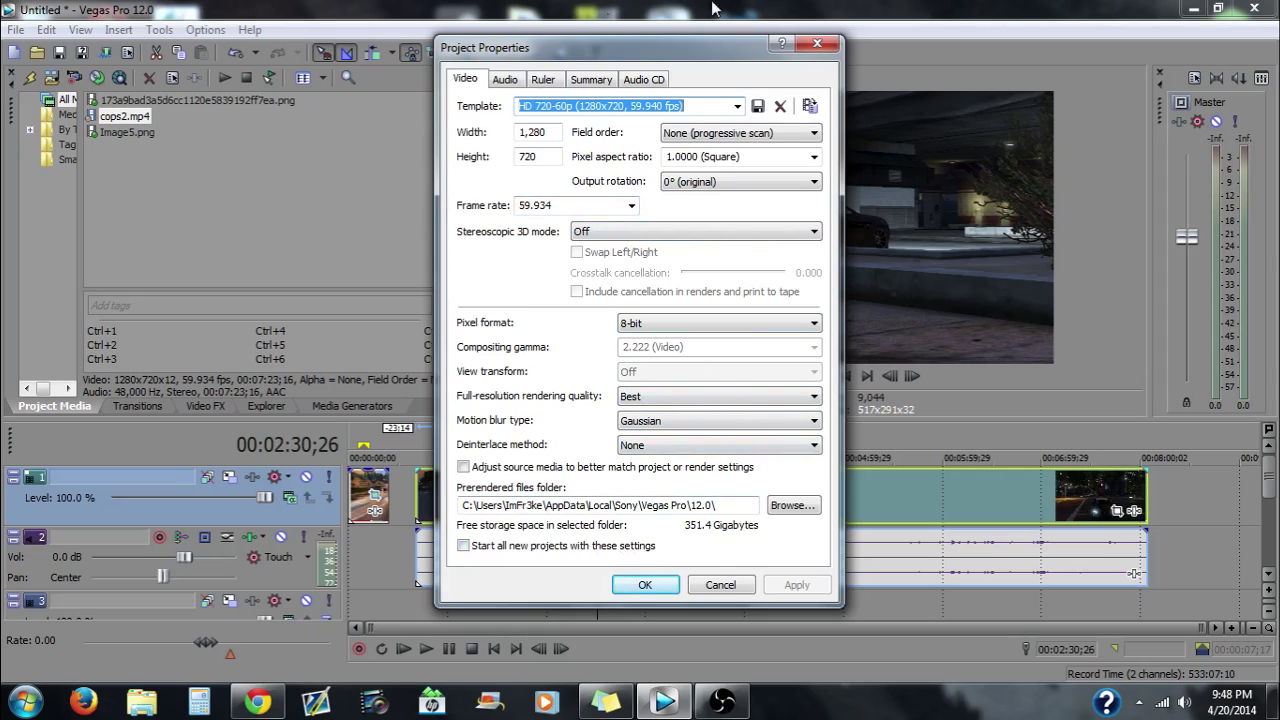
Close Project Properties, leaving HD 720-60p at 1280×720 and 59.934 fps unchanged.
click(816, 42)
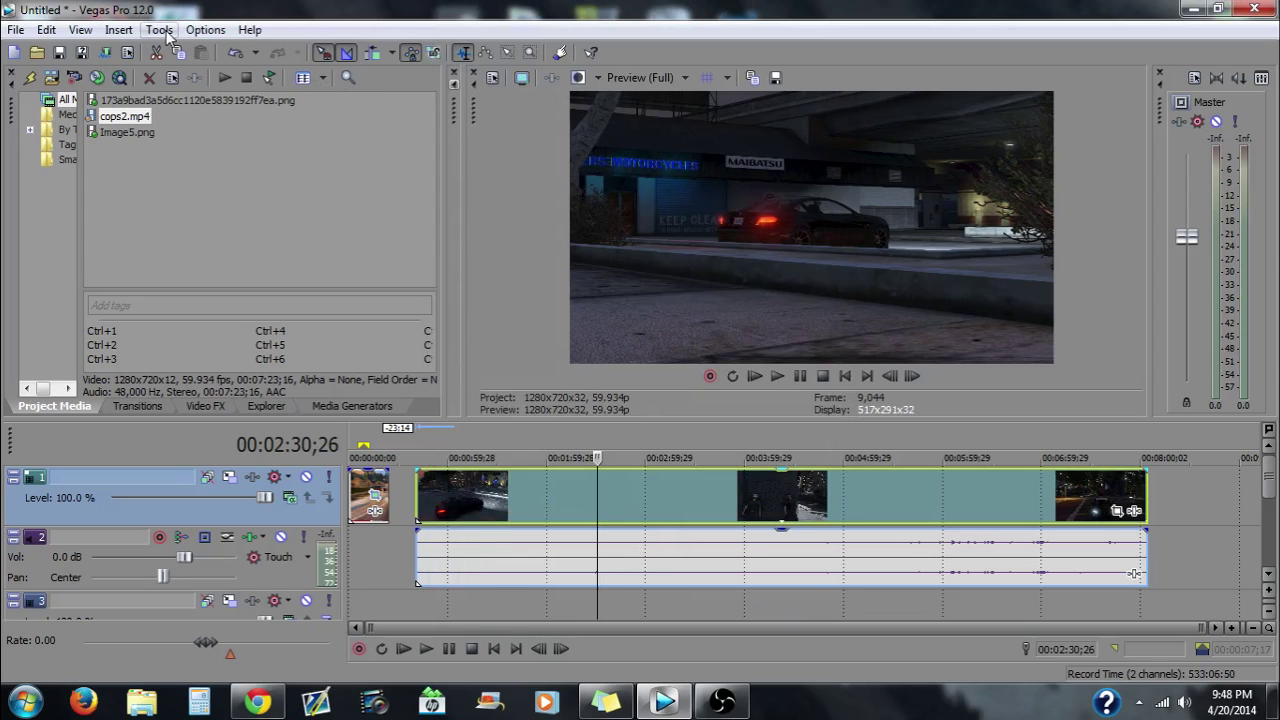
Select the whole footage as the range and start Render to New Track.
click(423, 500)
click(416, 498)
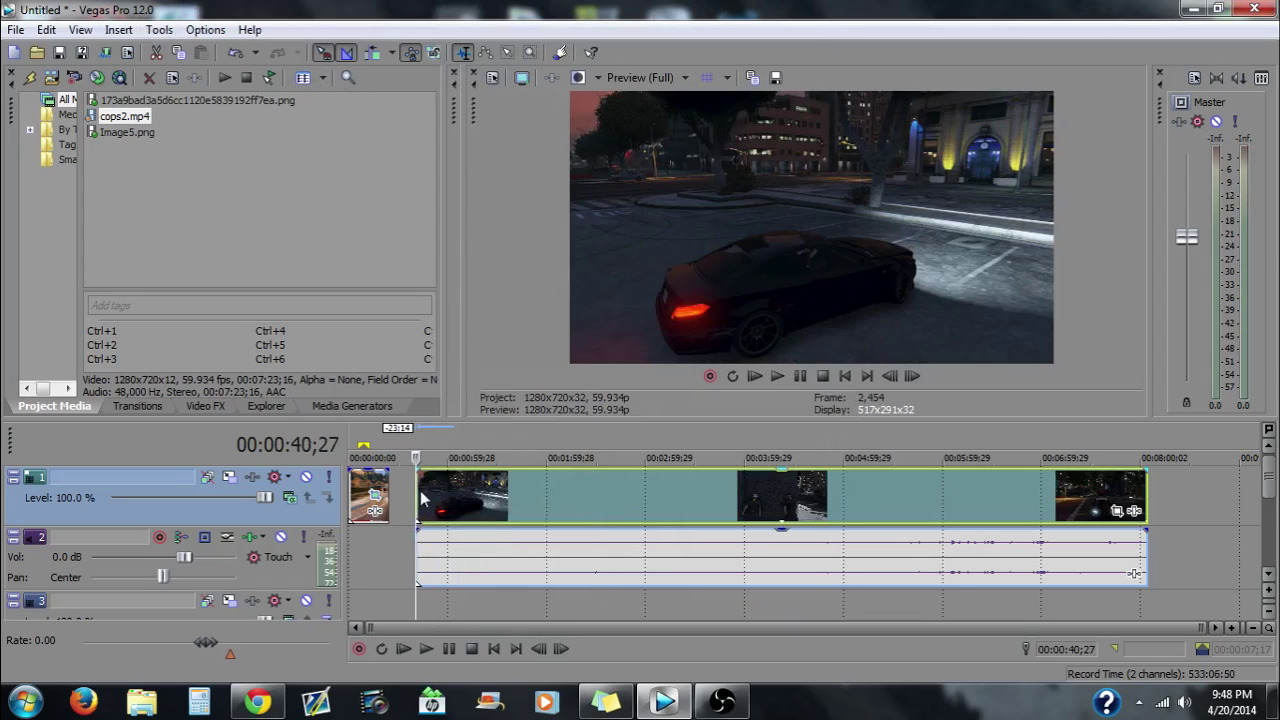
double_click(551, 500)
click(160, 29)
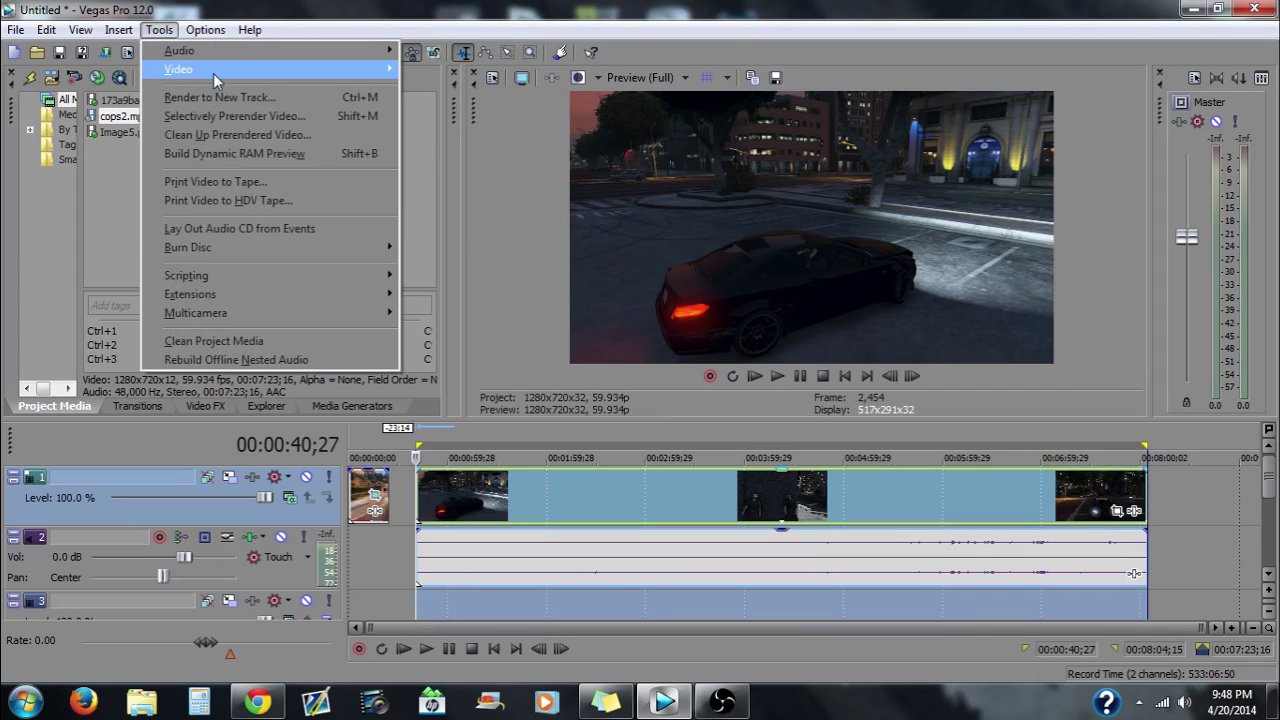
click(213, 100)
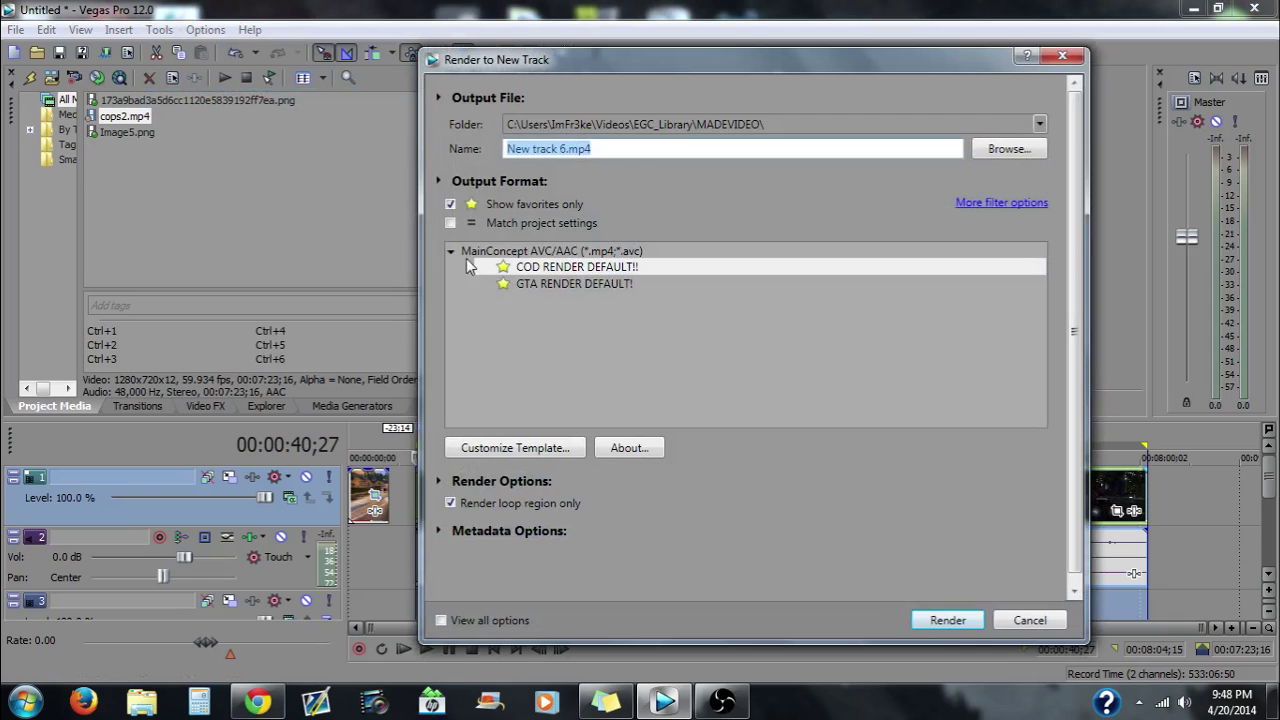
Pick the MainConcept AVC/AAC Internet HD 720p template from all formats.
click(450, 204)
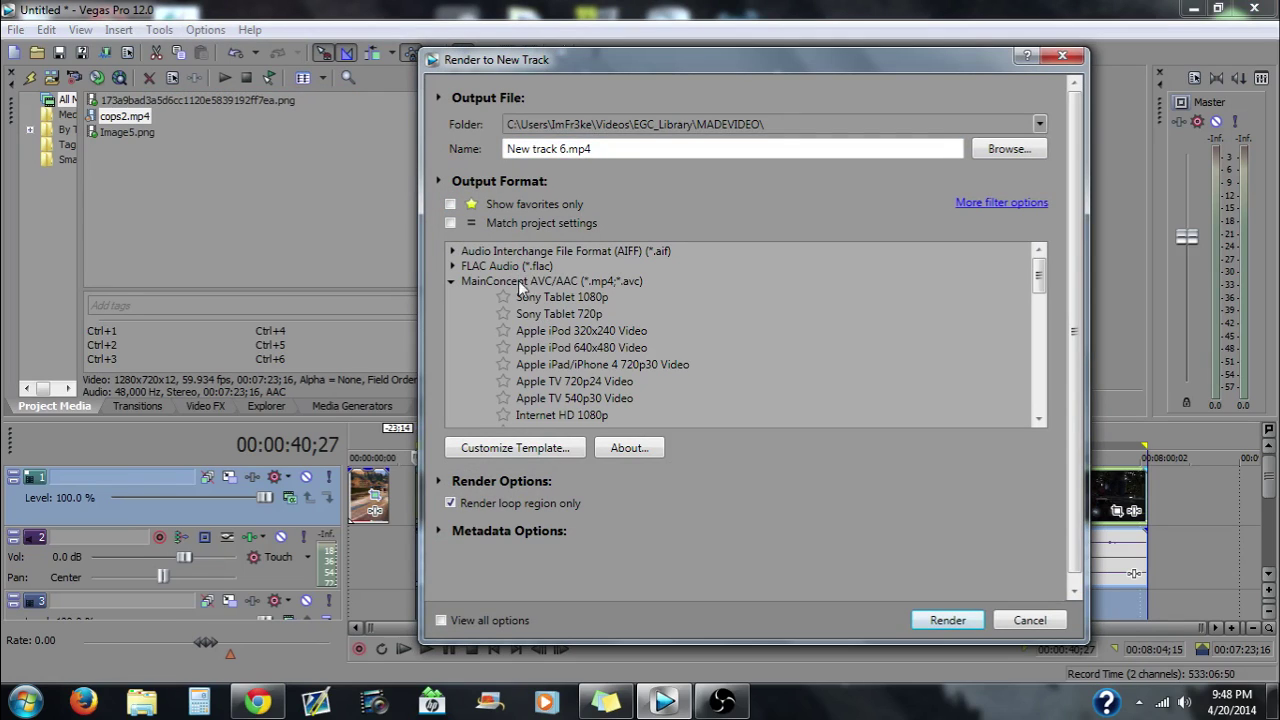
scroll(580, 300, down, 1)
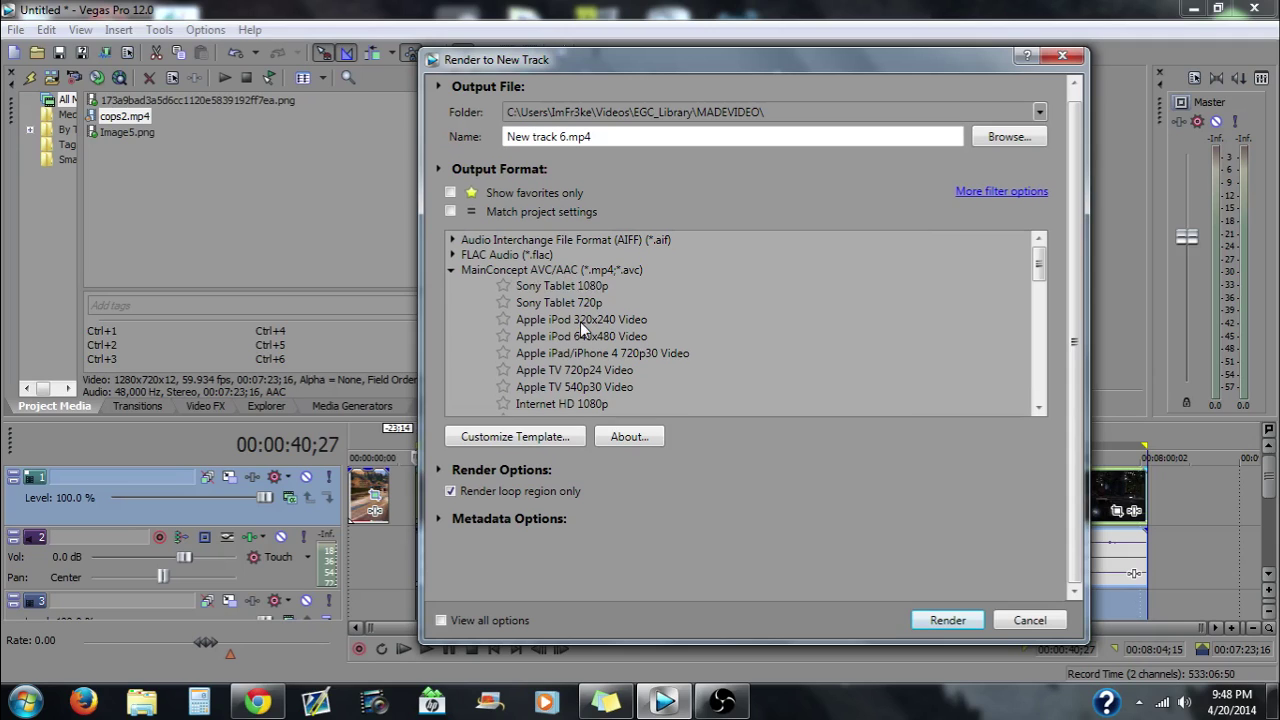
click(580, 335)
scroll(600, 338, down, 2)
click(575, 330)
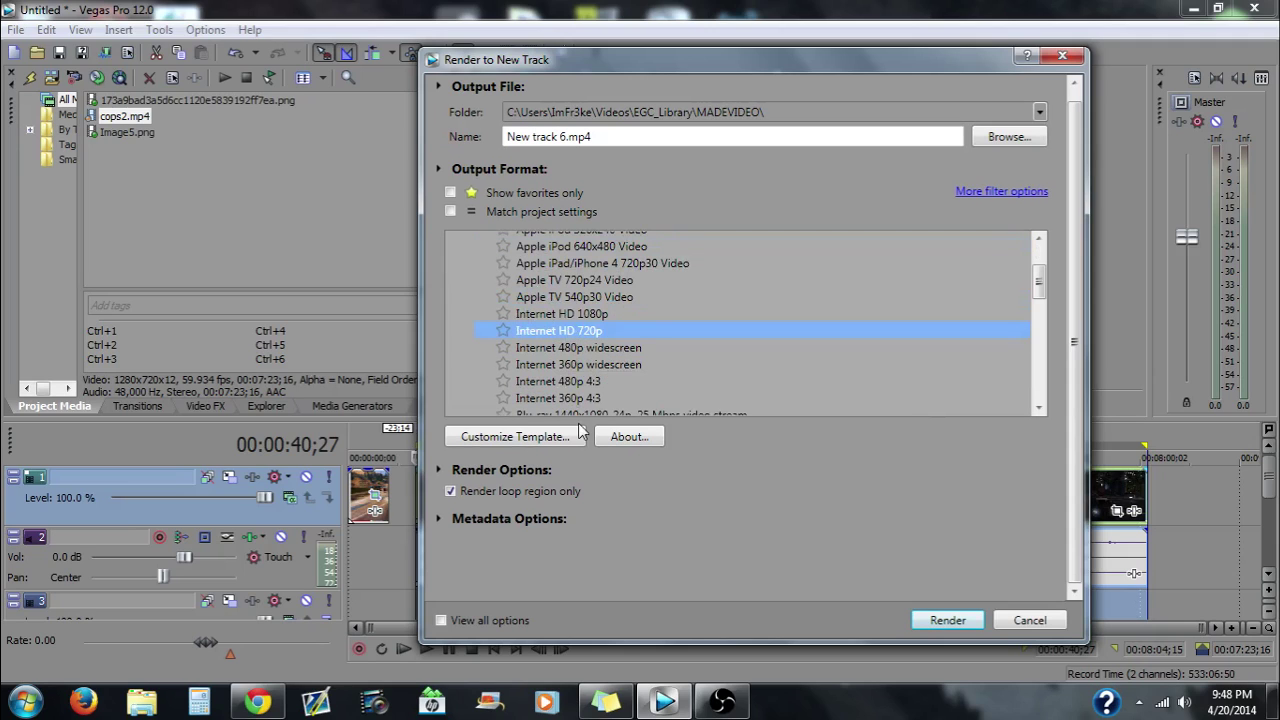
In the 720p template's custom settings, keep the Main profile and enable the deblocking filter.
click(547, 442)
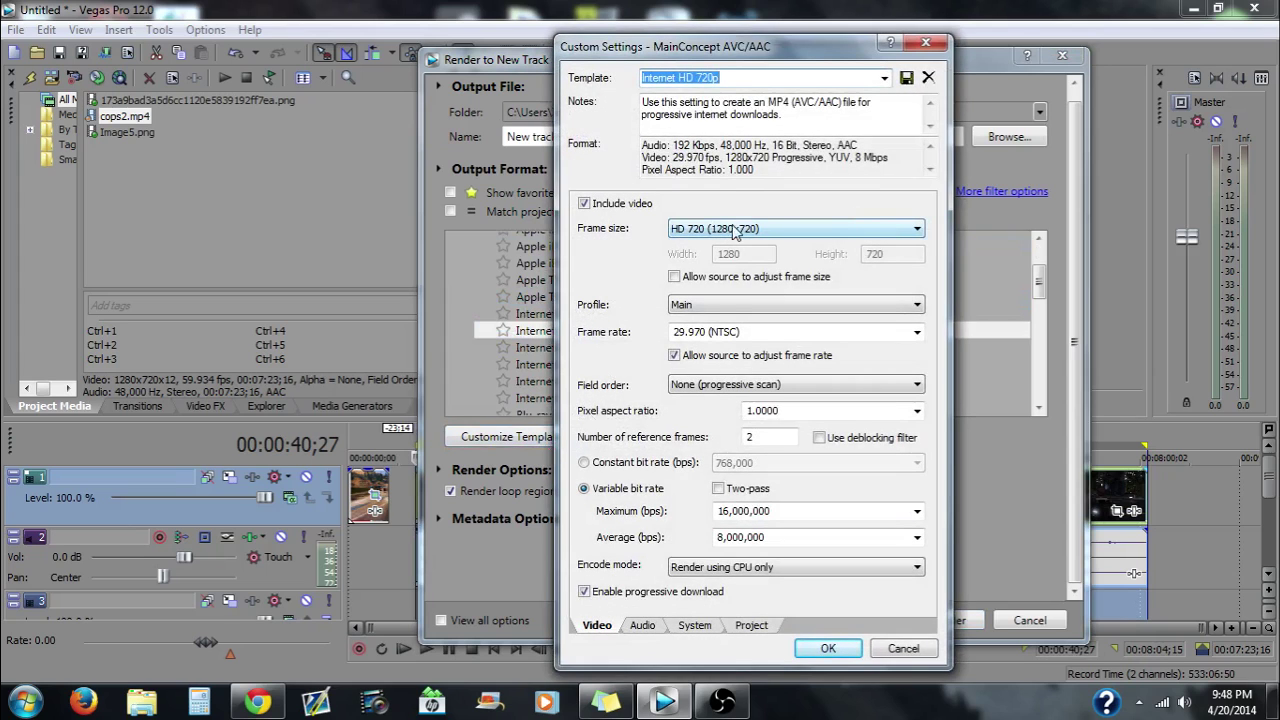
click(770, 304)
click(757, 345)
click(673, 332)
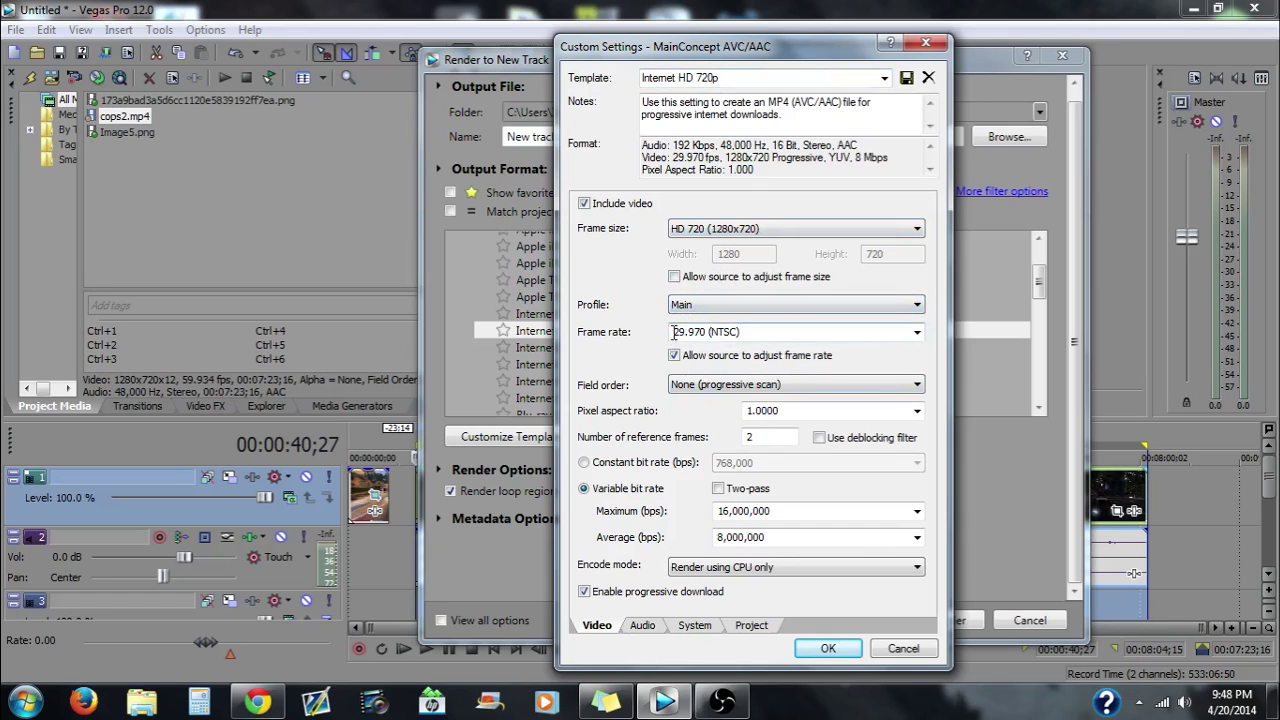
click(673, 355)
Switch to a constant bit rate of 10,000,000 bps.
click(650, 466)
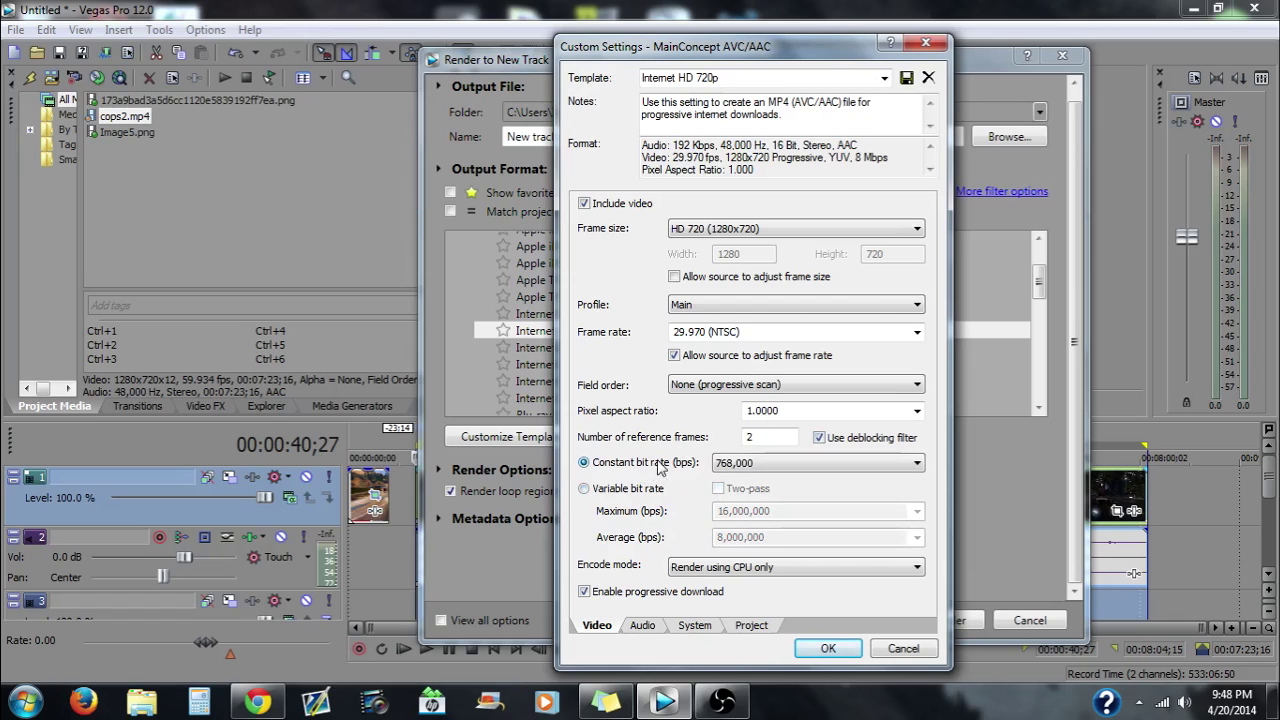
click(750, 462)
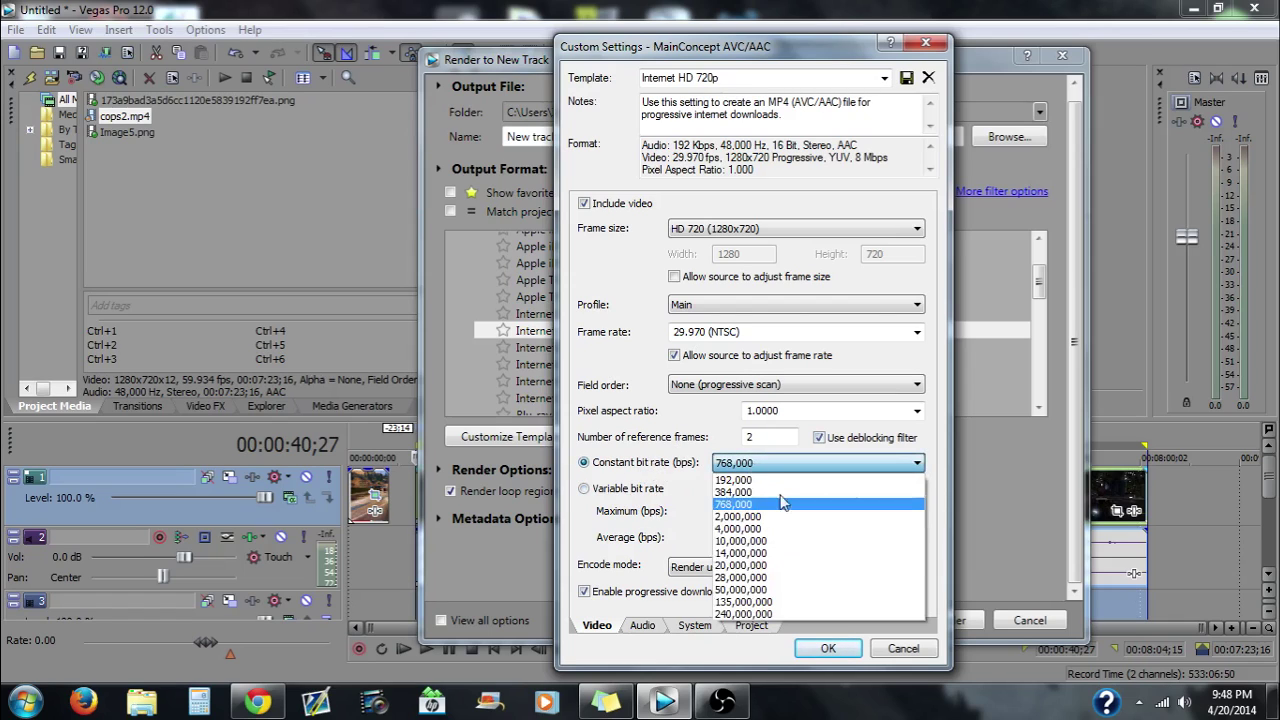
click(808, 540)
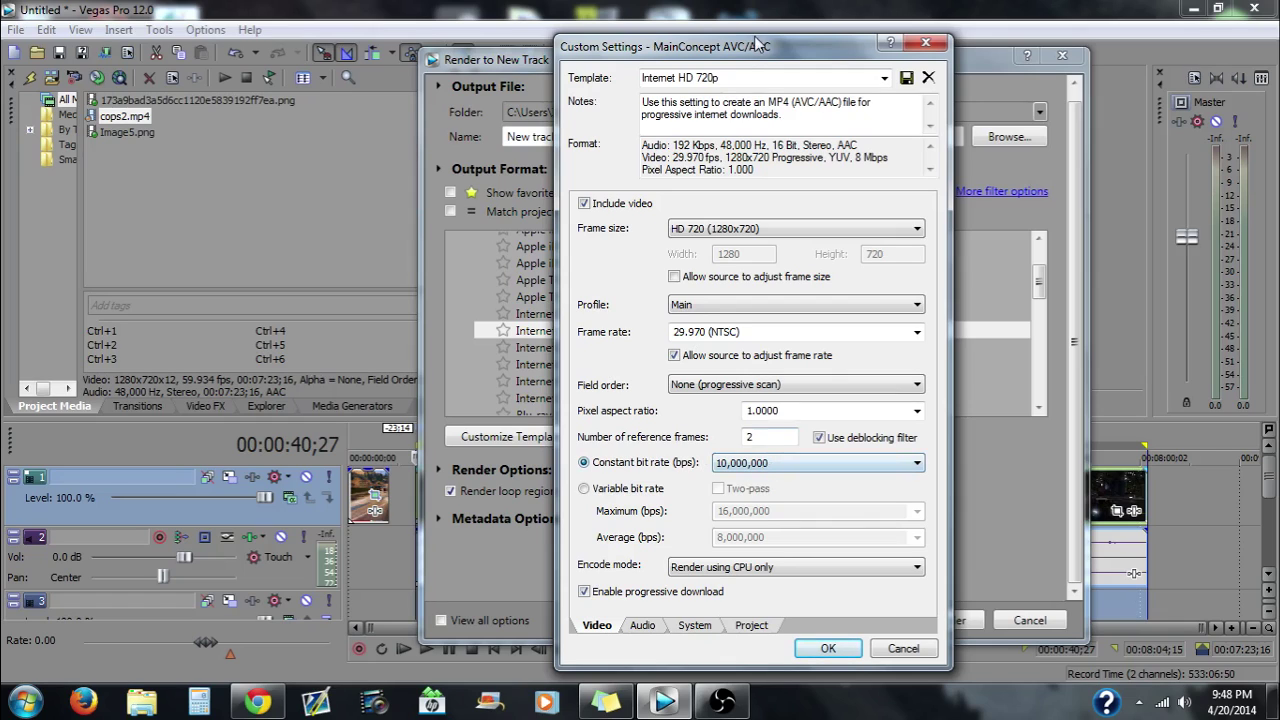
click(834, 462)
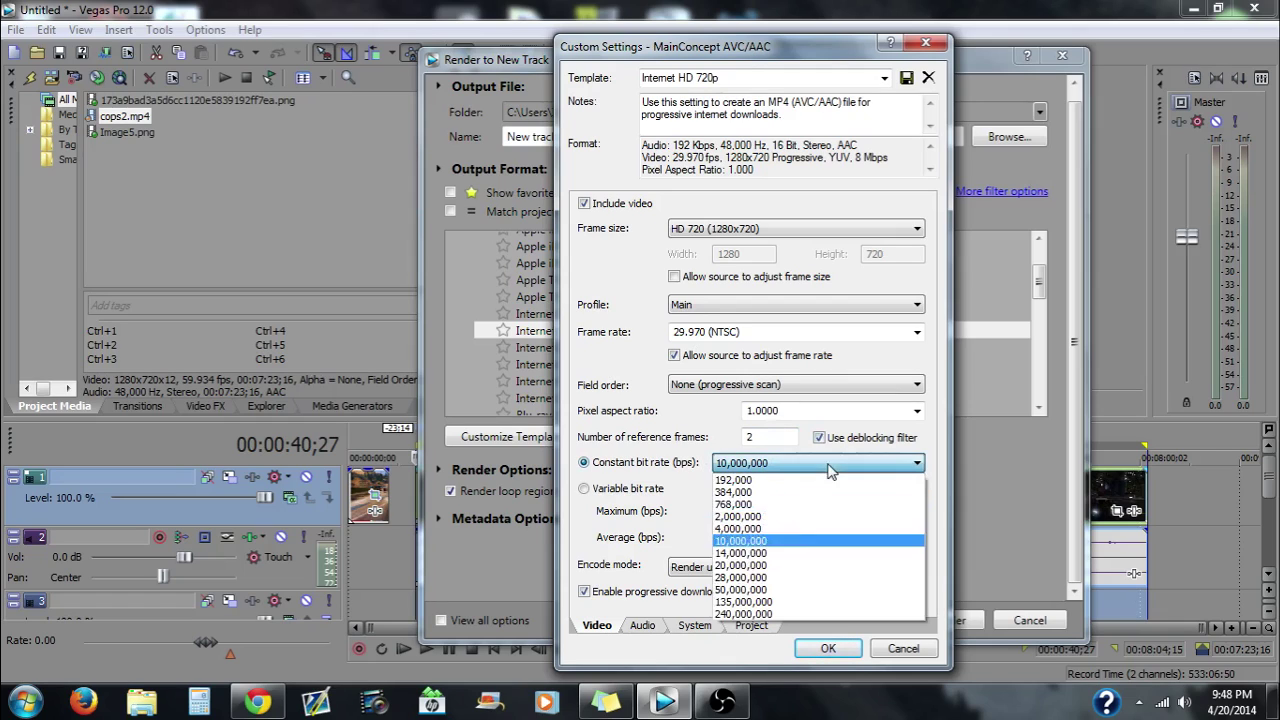
click(789, 541)
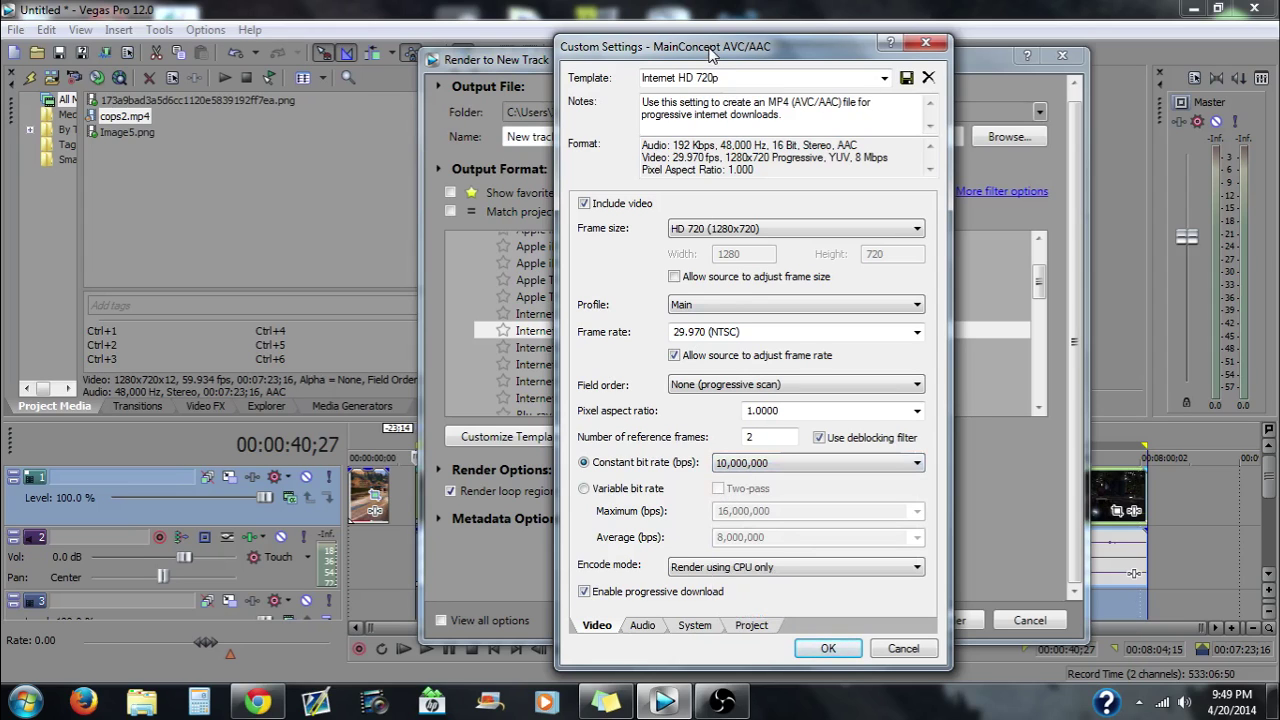
Keep the bit rate at a constant 10,000,000 bps after briefly trying variable mode.
drag(710, 52, 653, 44)
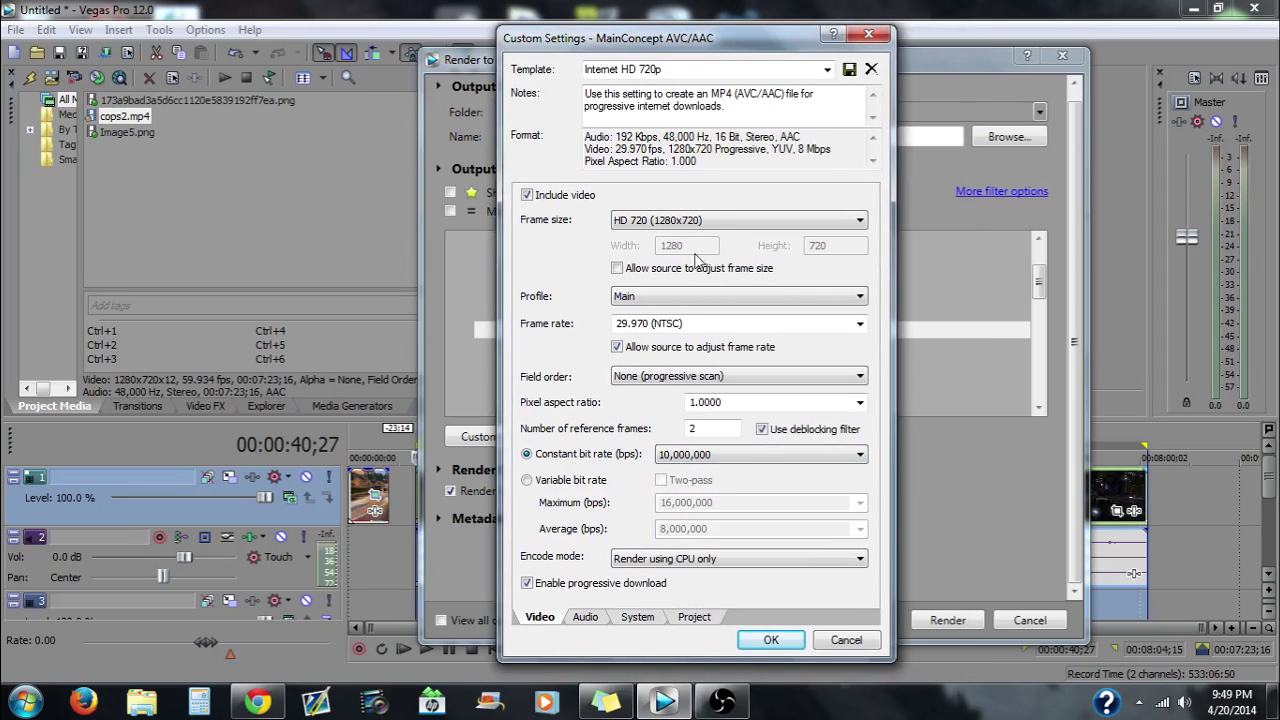
click(748, 458)
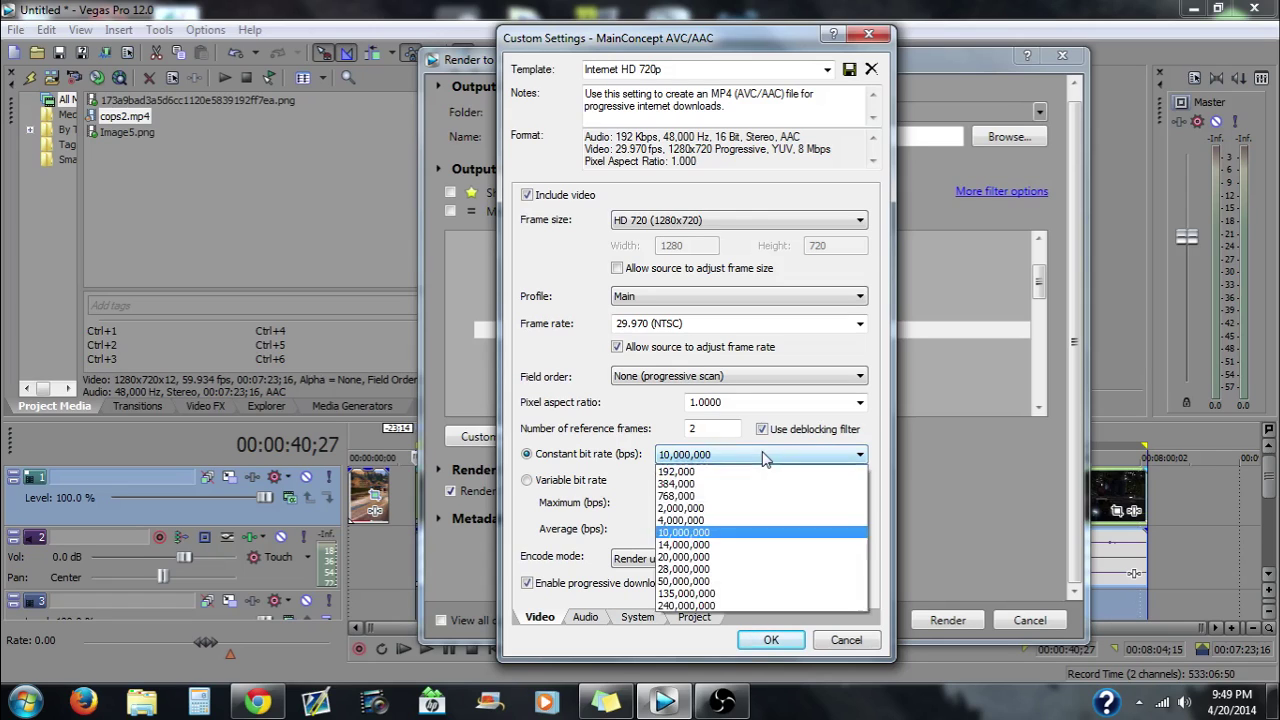
click(697, 534)
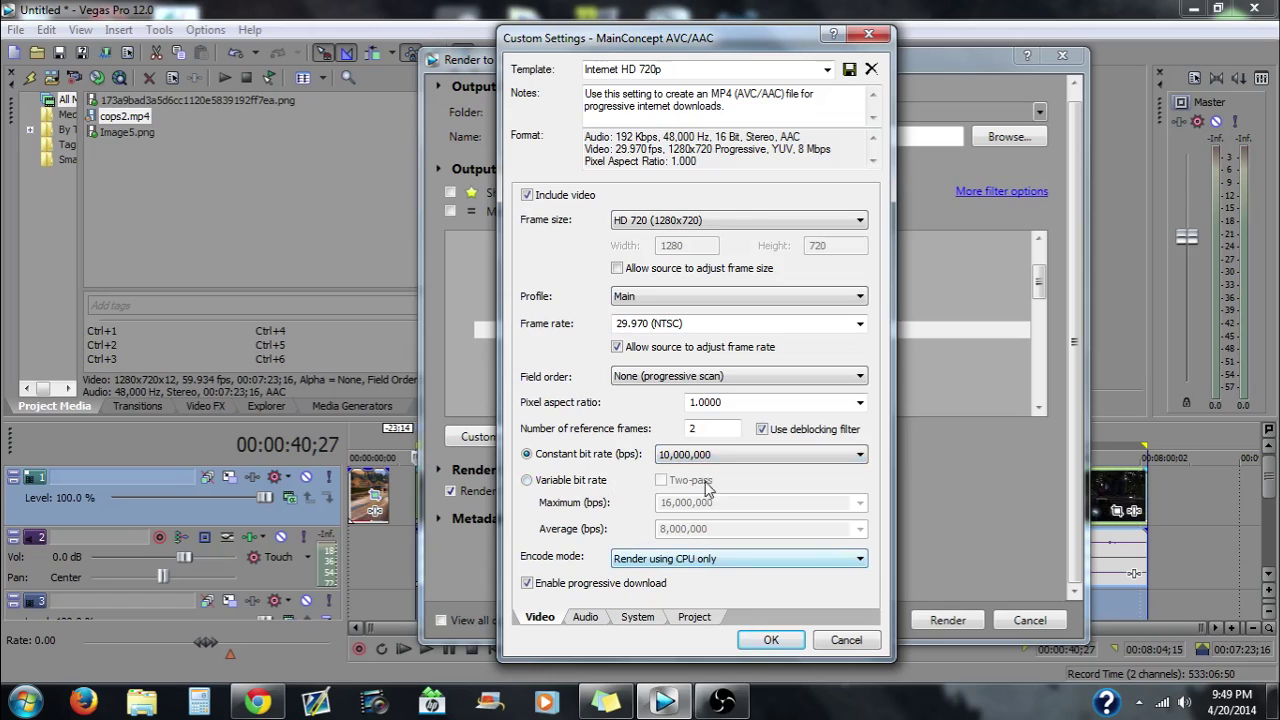
click(580, 481)
click(576, 455)
click(580, 484)
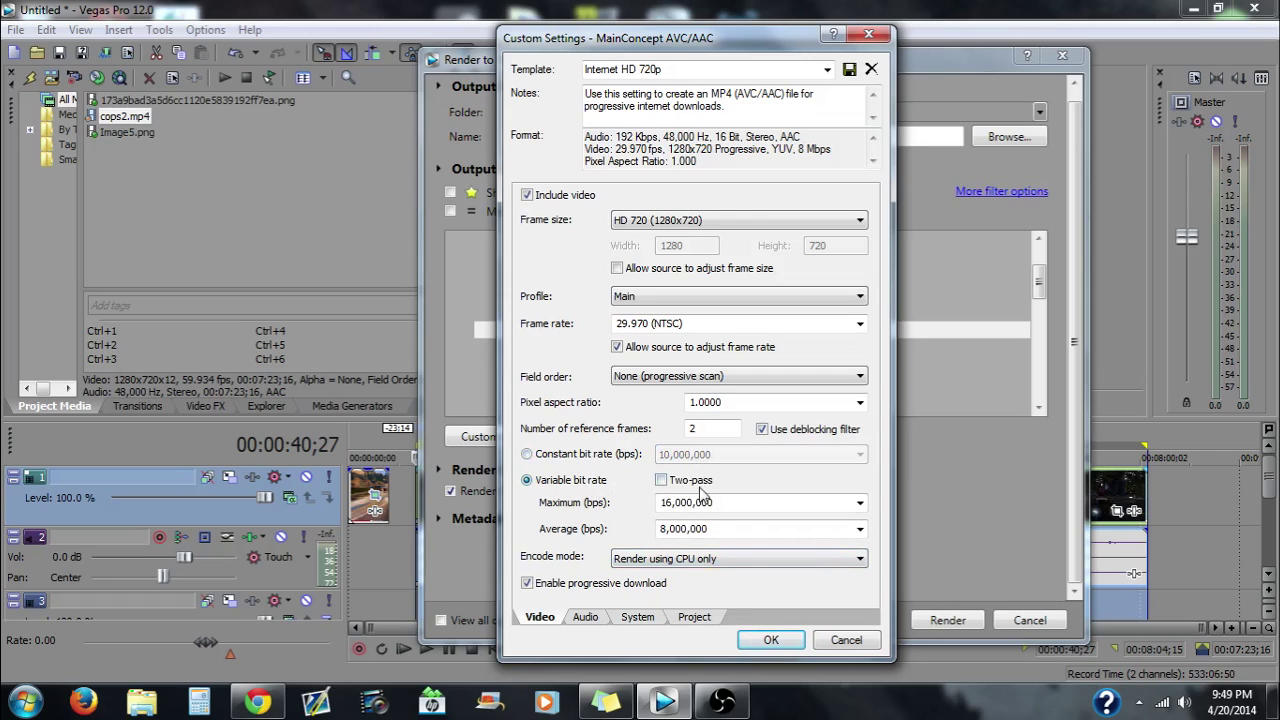
click(590, 457)
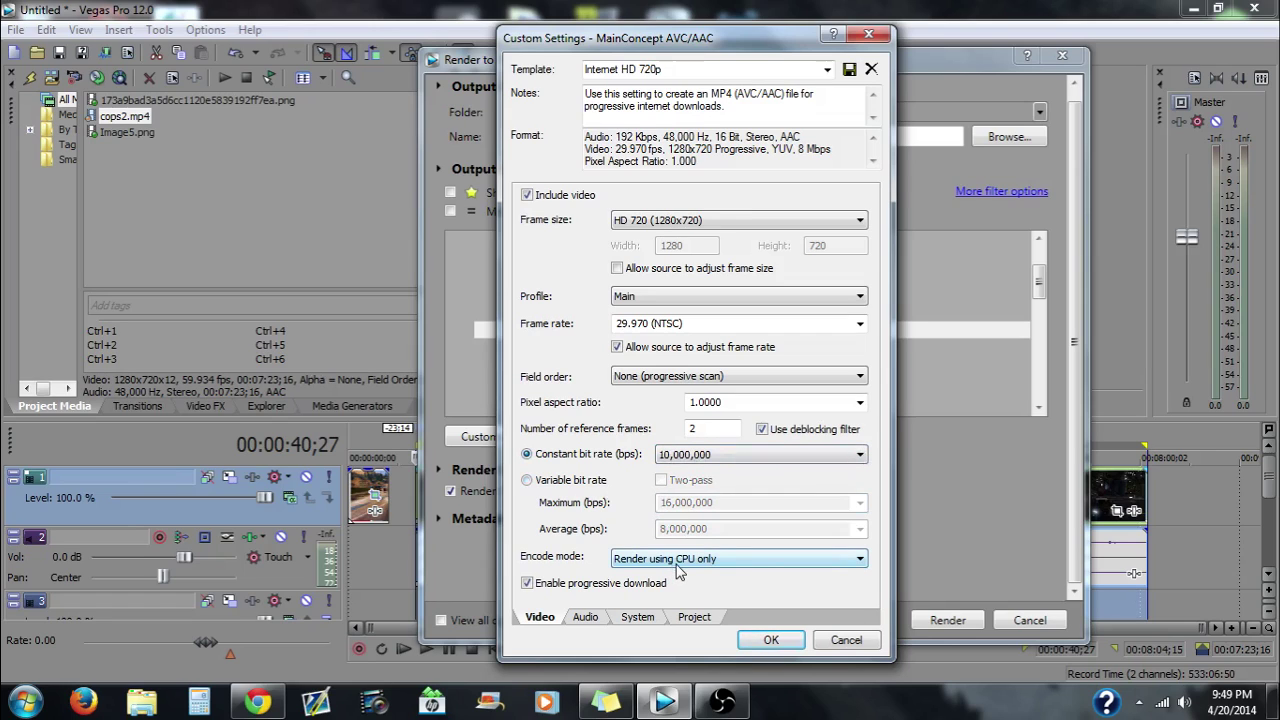
Check GPU support, then set Encode mode to Render using OpenCL if available.
click(731, 560)
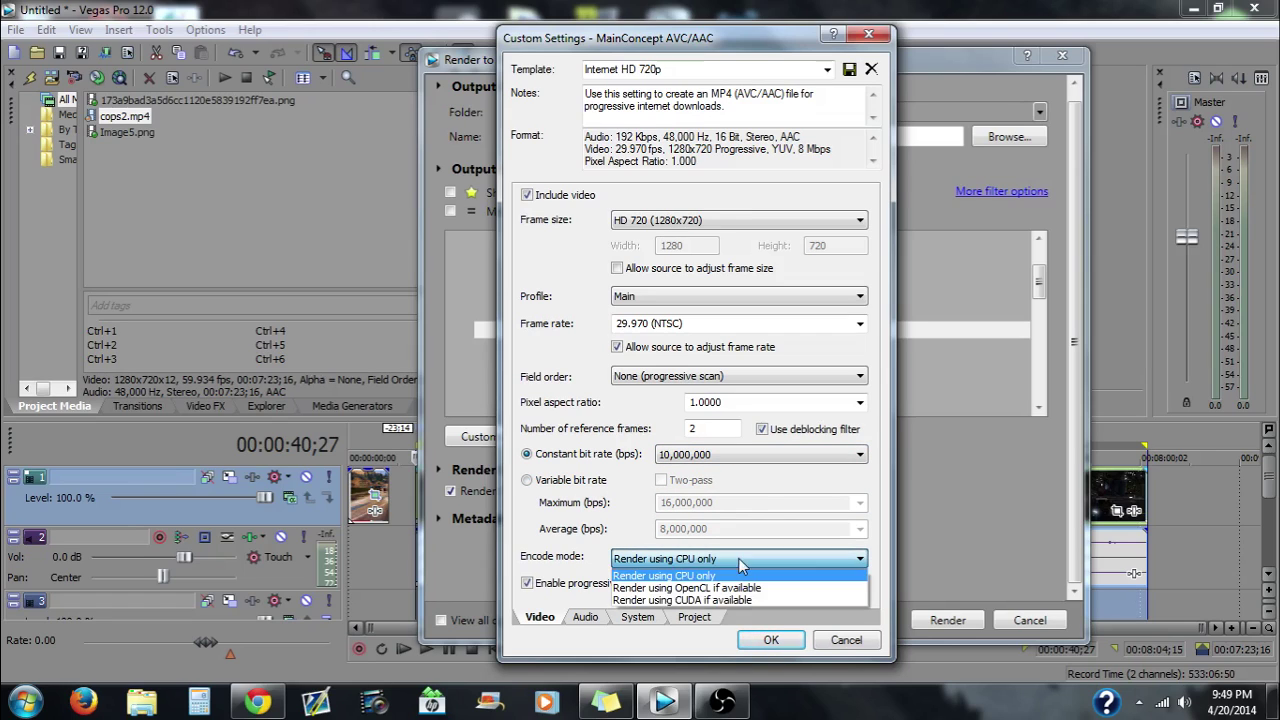
click(706, 624)
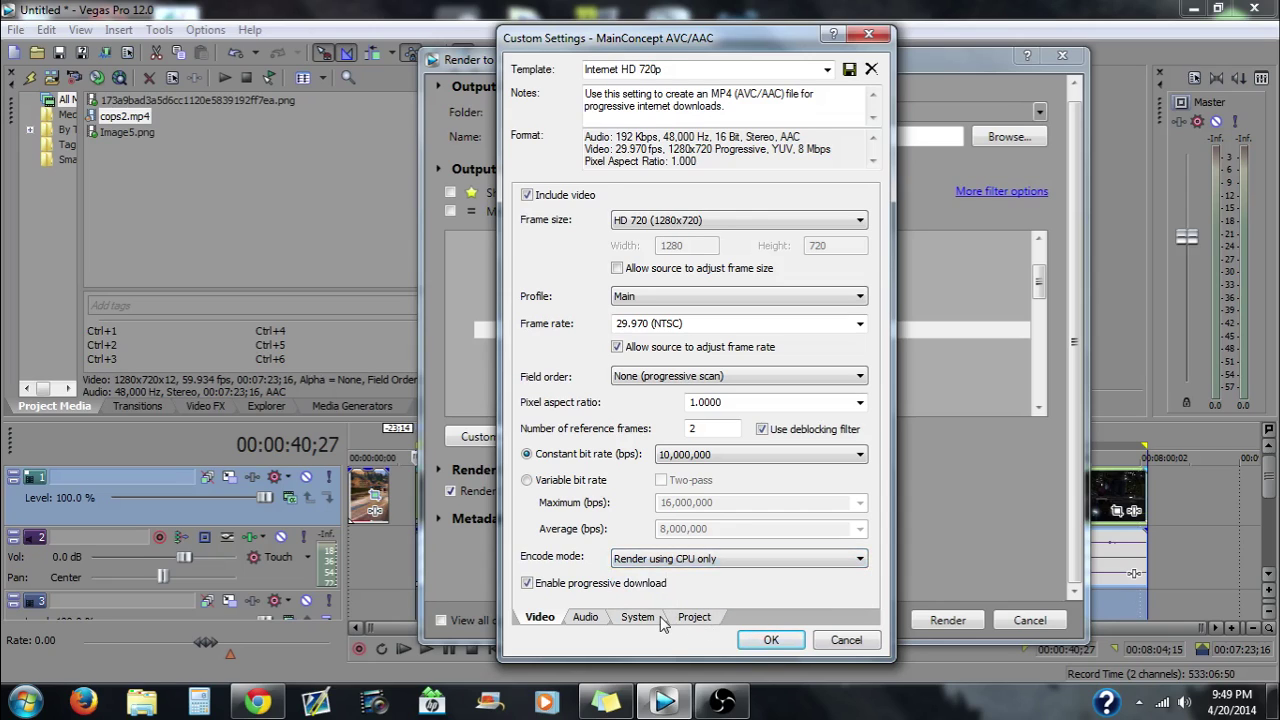
click(658, 619)
click(566, 257)
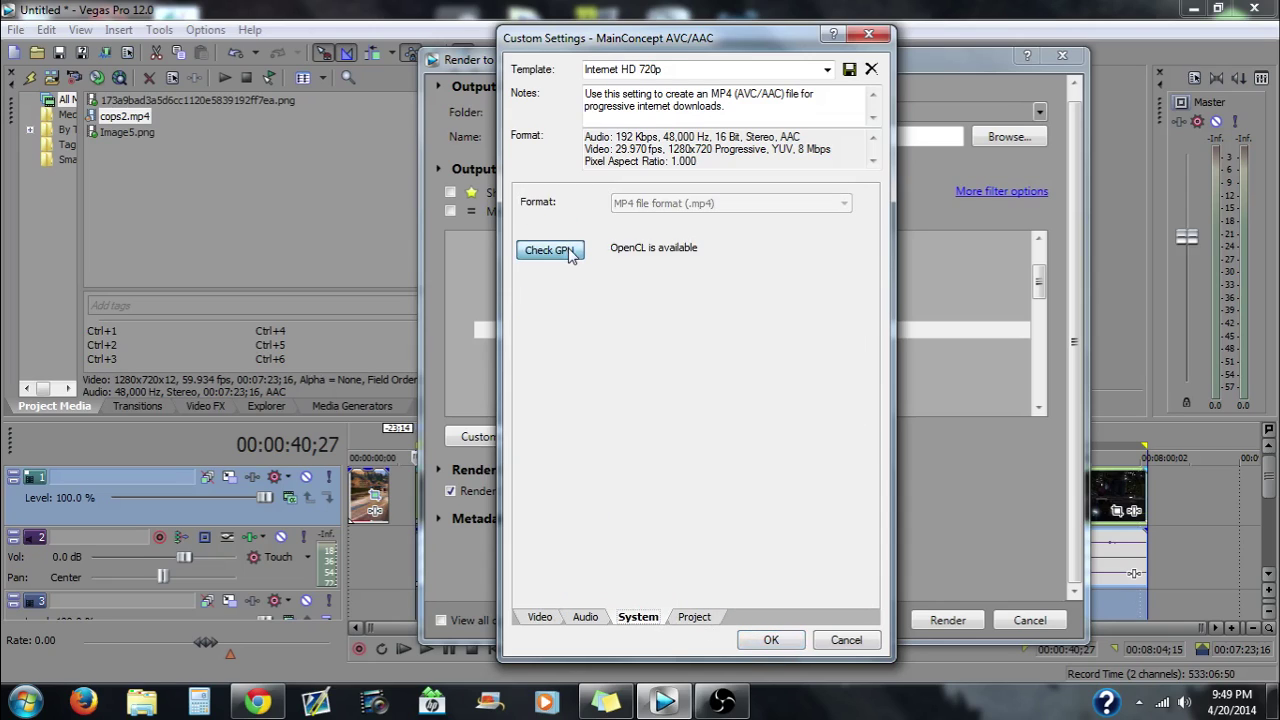
click(540, 618)
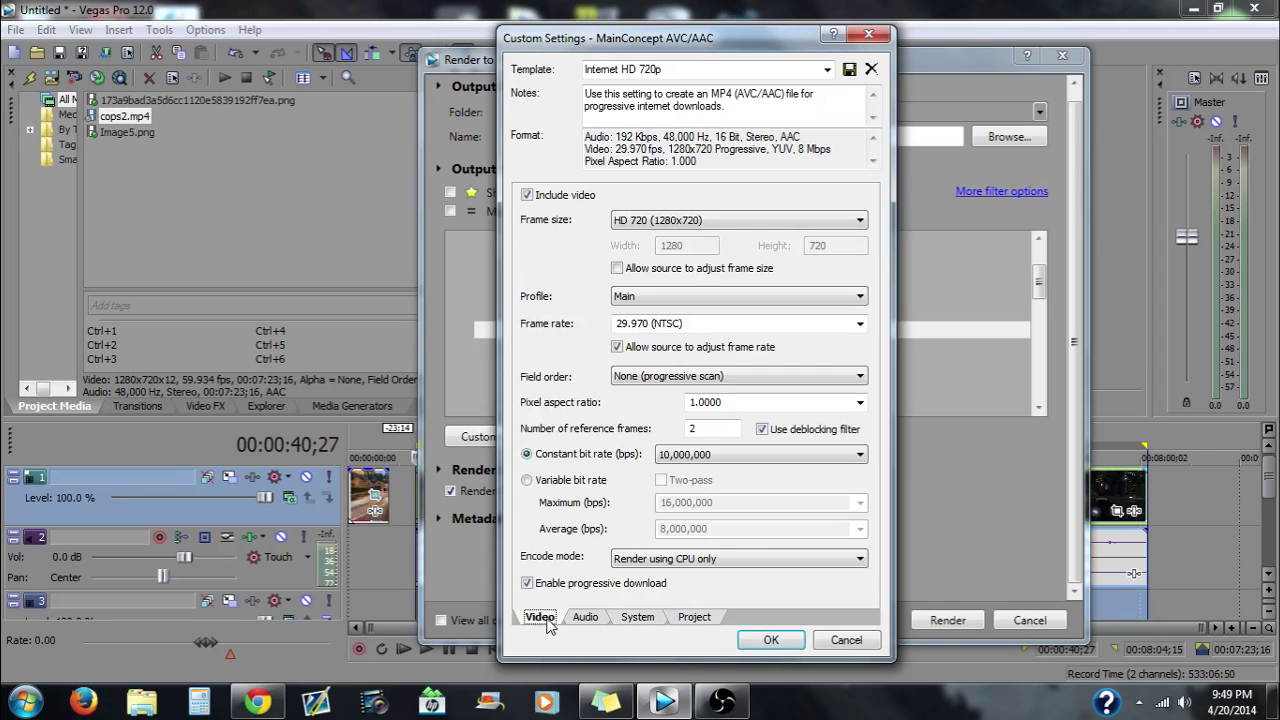
click(693, 560)
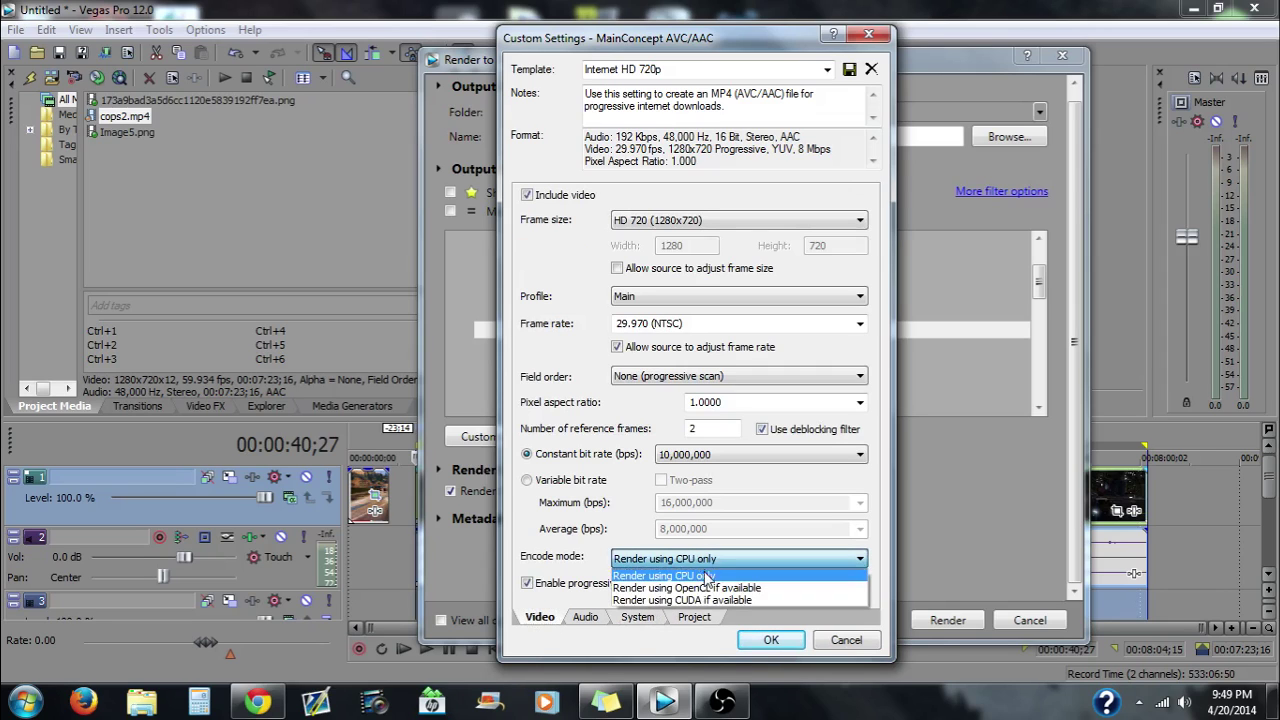
click(655, 589)
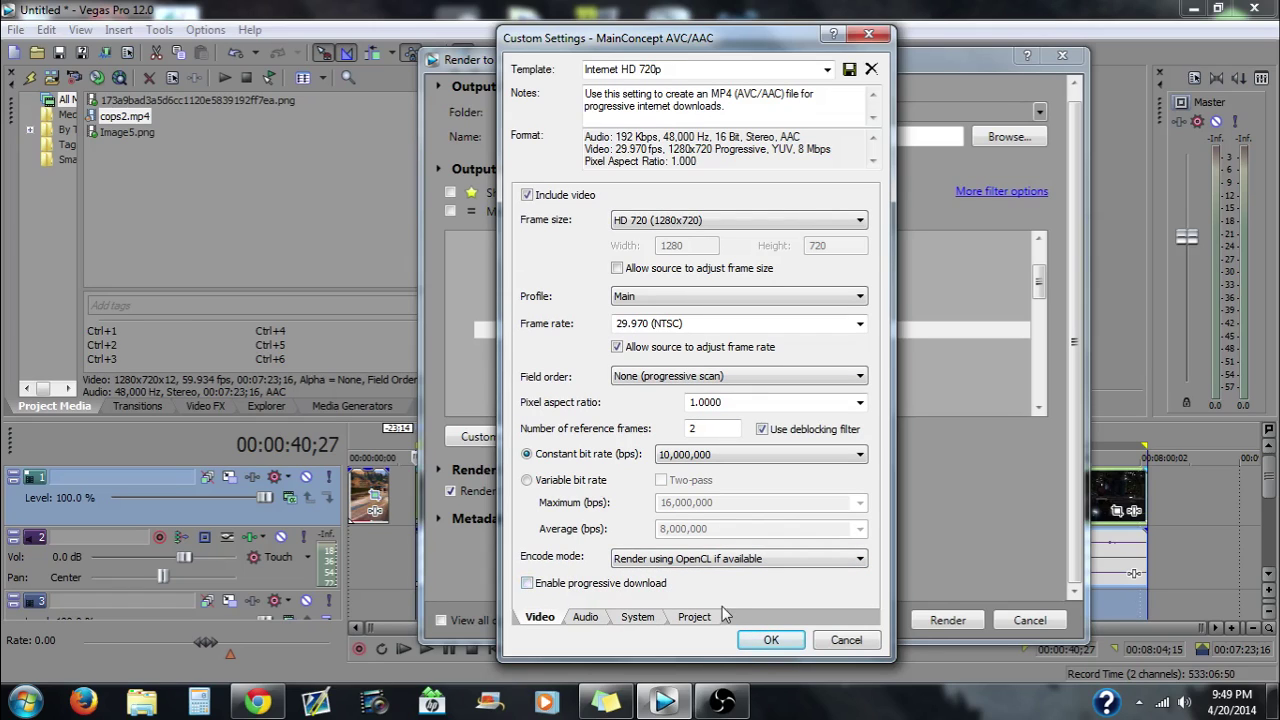
Accept the custom settings, show favourites only, and select GTA RENDER DEFAULT!
click(775, 643)
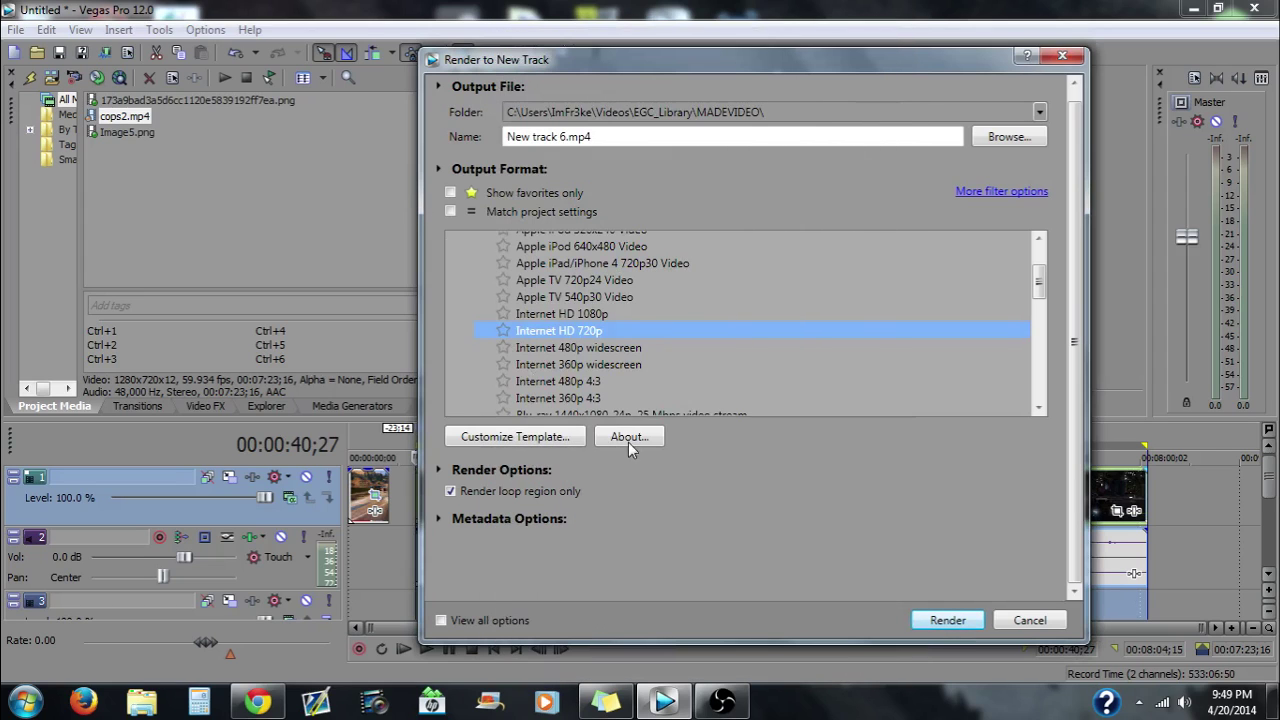
click(446, 194)
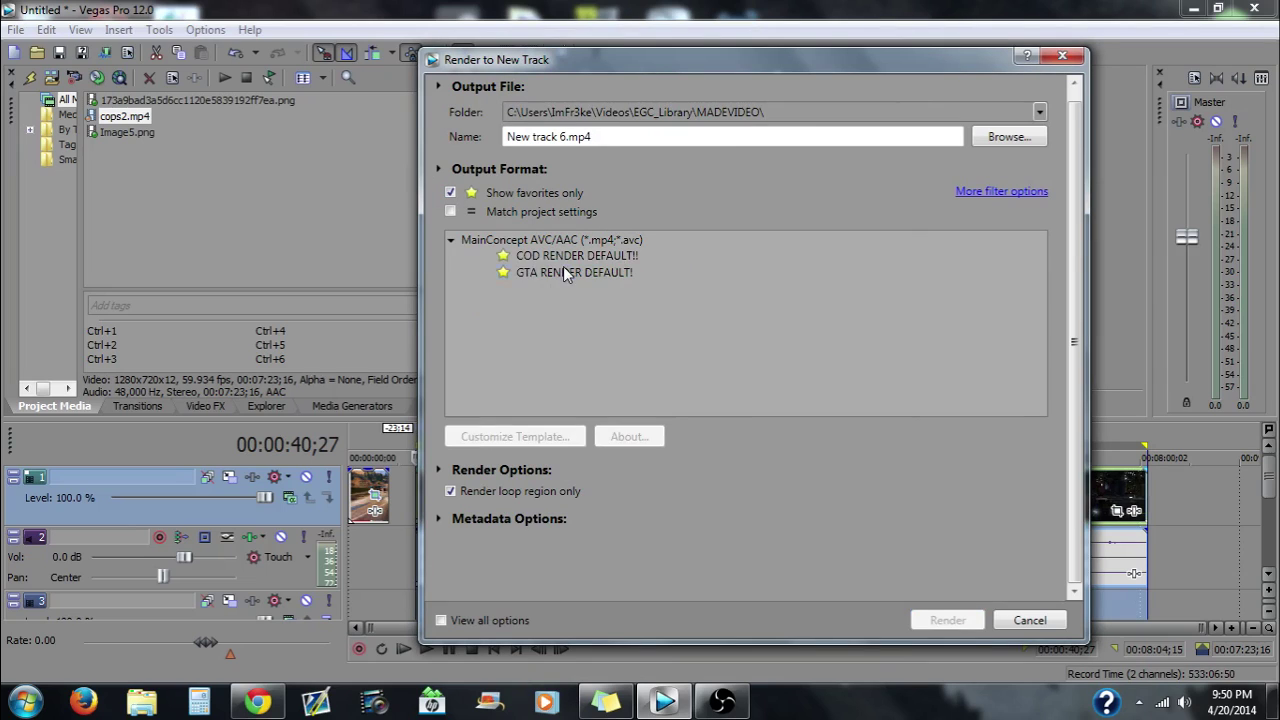
click(563, 274)
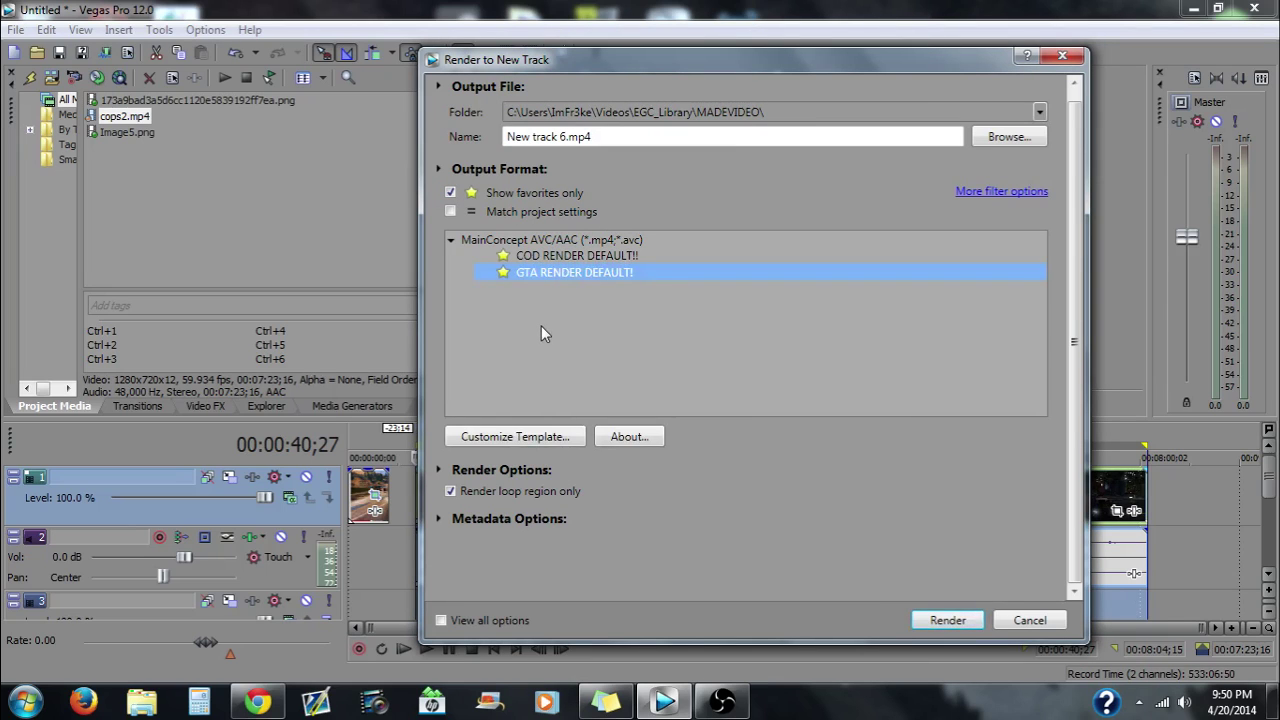
Review the GTA template's audio, system and project tabs, keeping Best rendering quality.
click(552, 437)
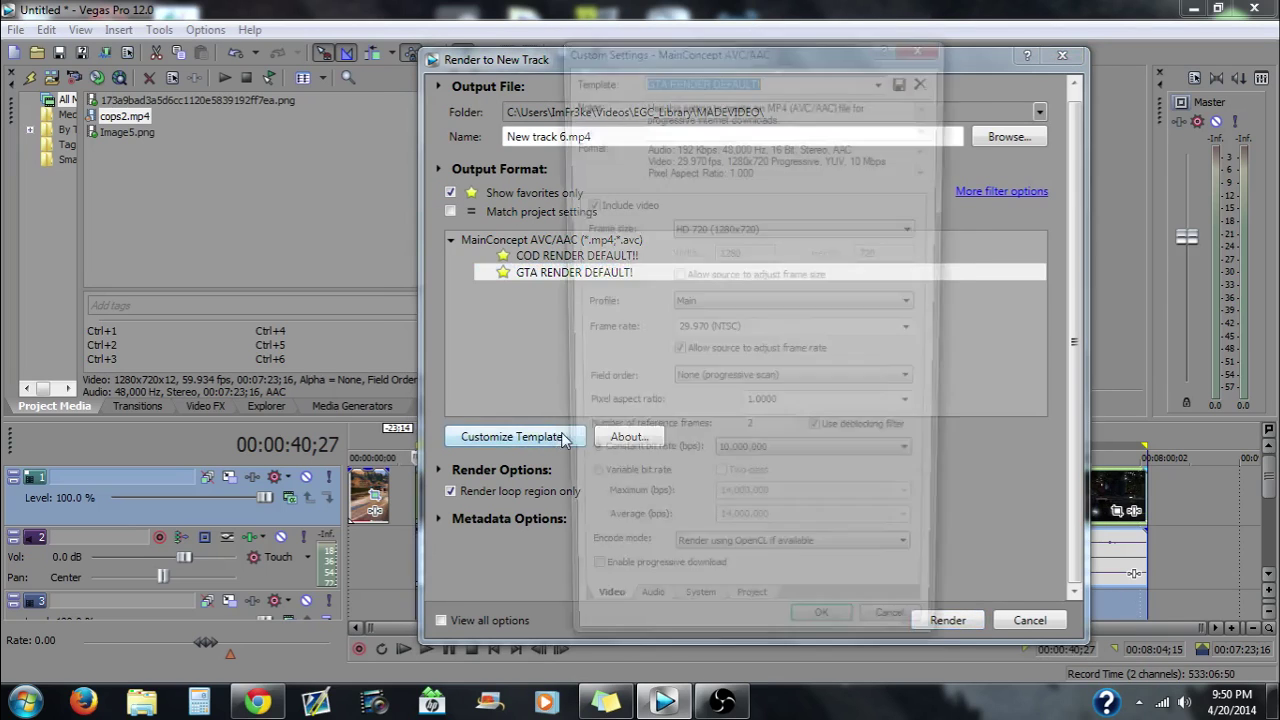
drag(824, 51, 776, 35)
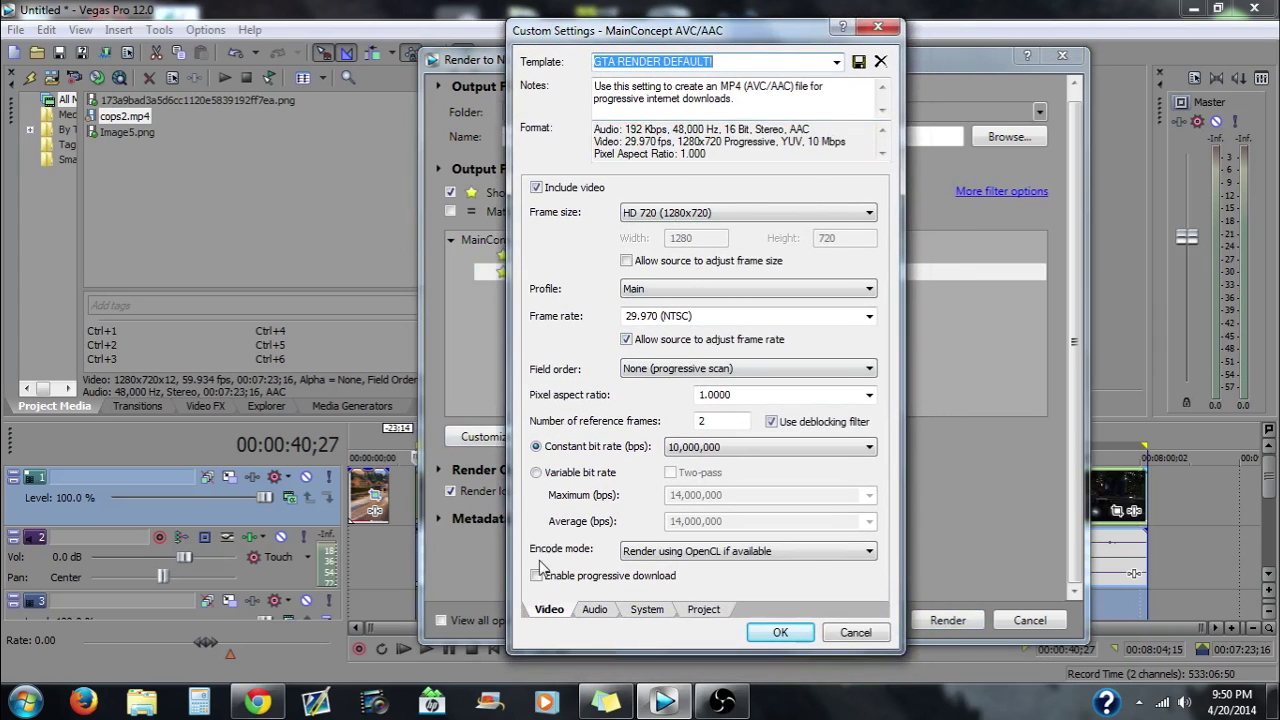
click(598, 611)
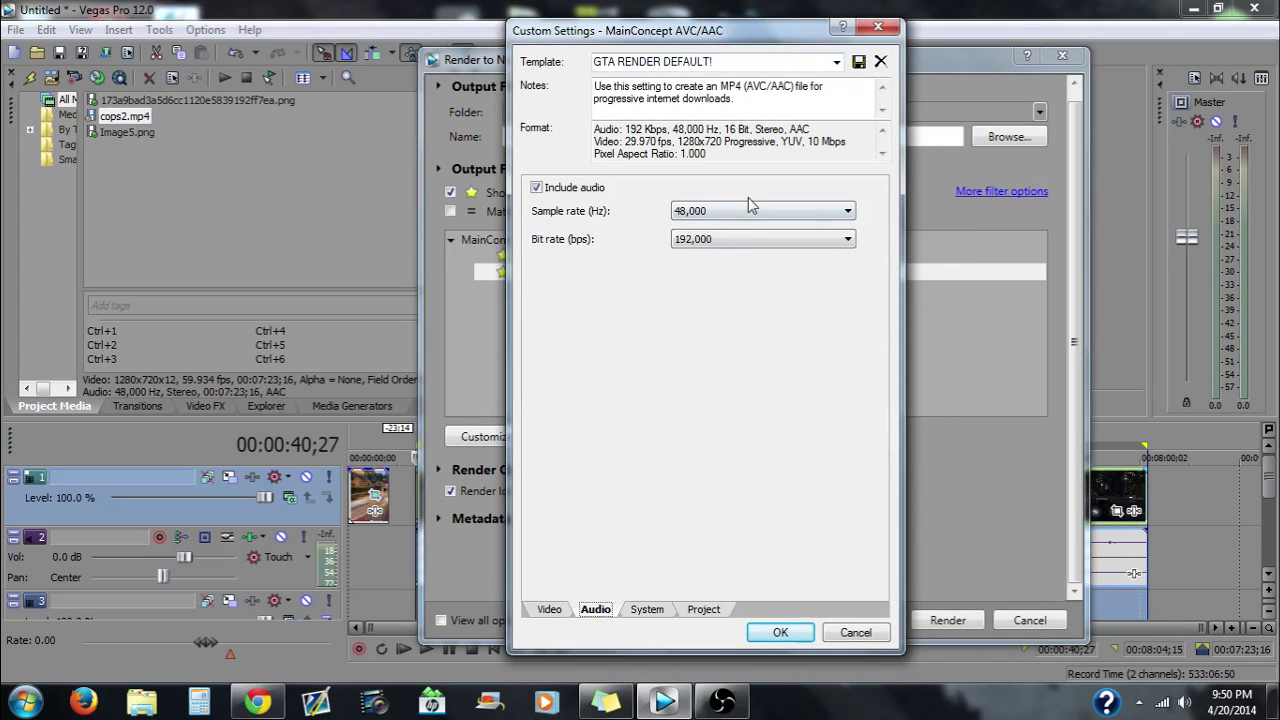
click(648, 609)
click(722, 610)
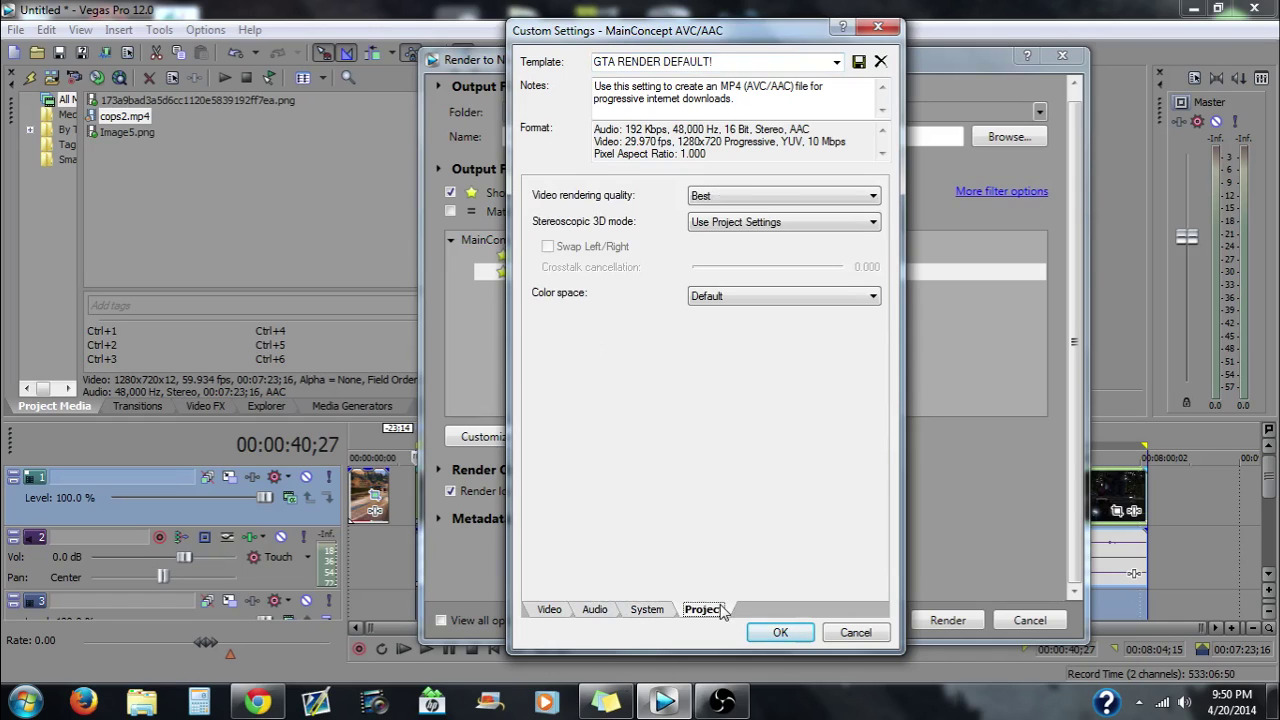
click(762, 194)
click(763, 195)
click(549, 609)
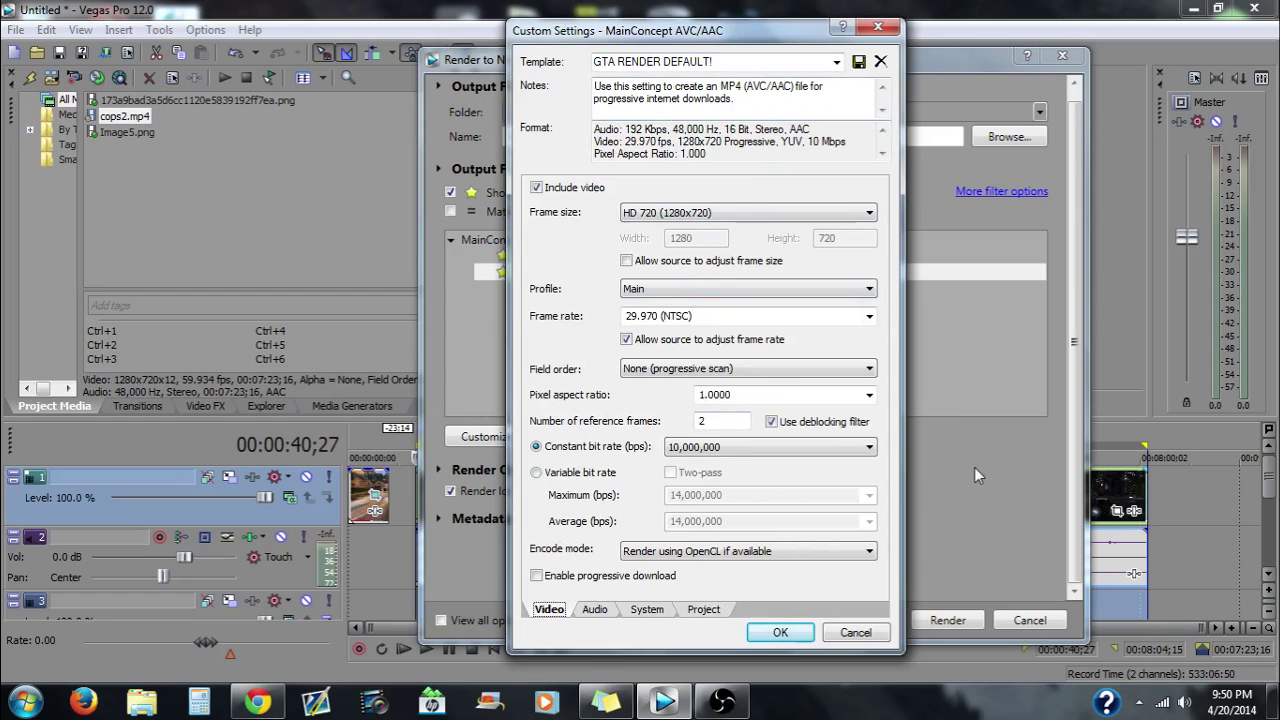
Close the template settings and the render dialog without rendering.
click(855, 631)
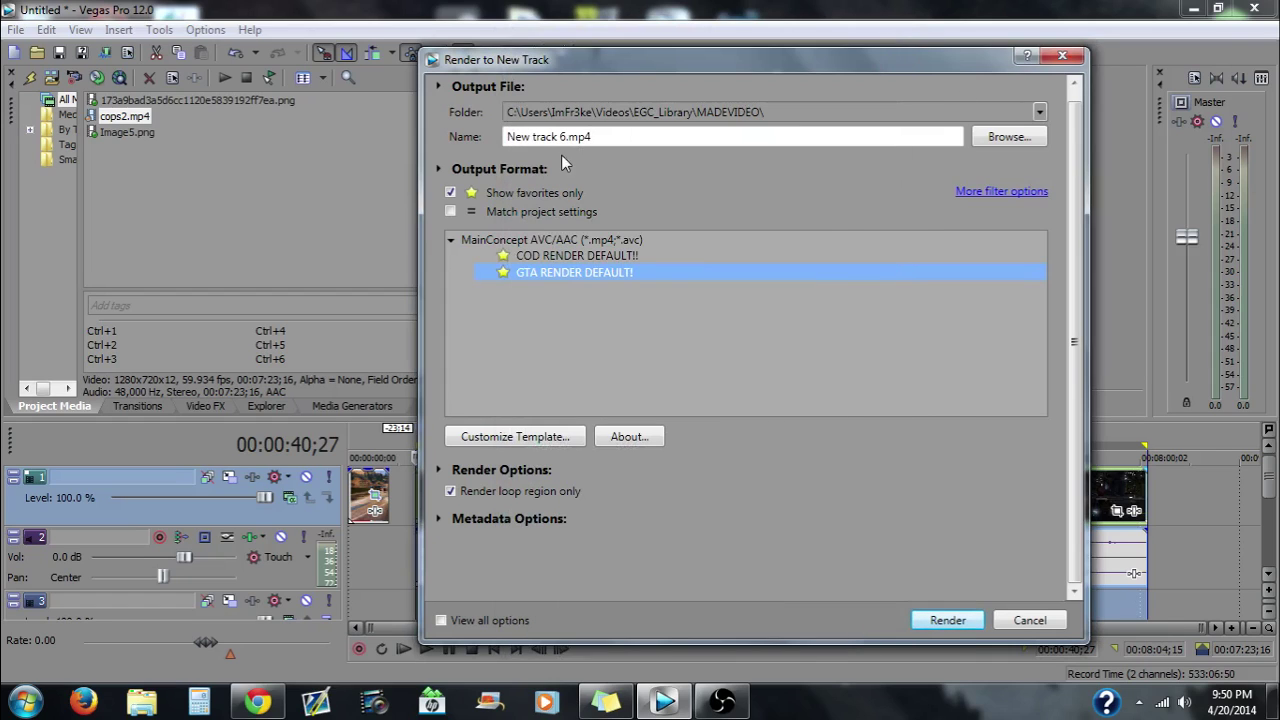
drag(711, 148, 459, 141)
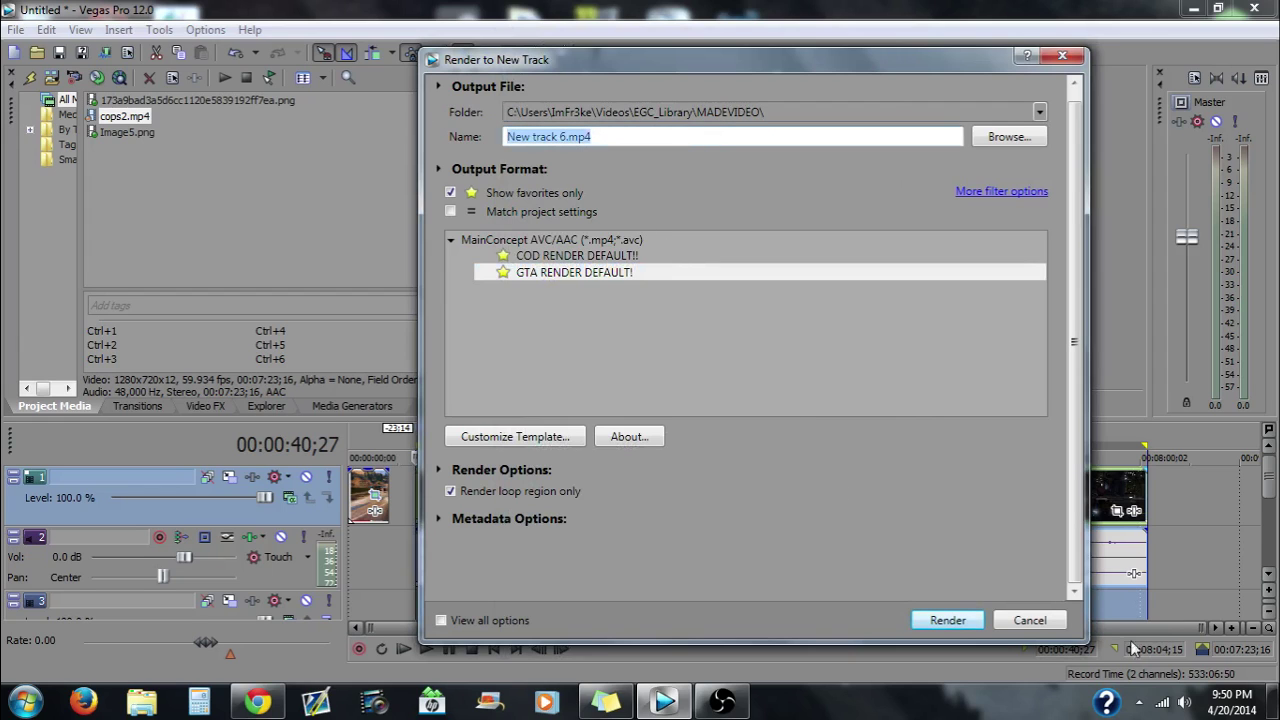
click(1046, 622)
Confirm Disable resample on the cops2 event's Properties and deselect the events.
click(586, 538)
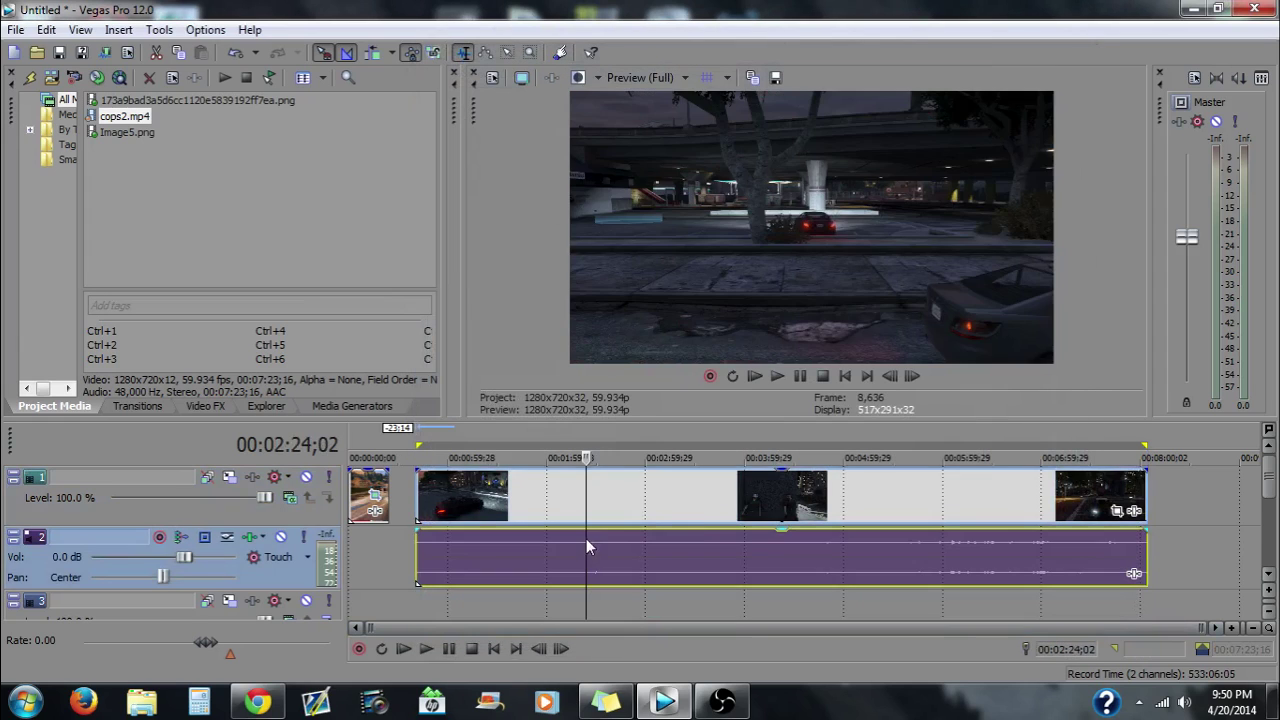
right_click(696, 518)
click(797, 662)
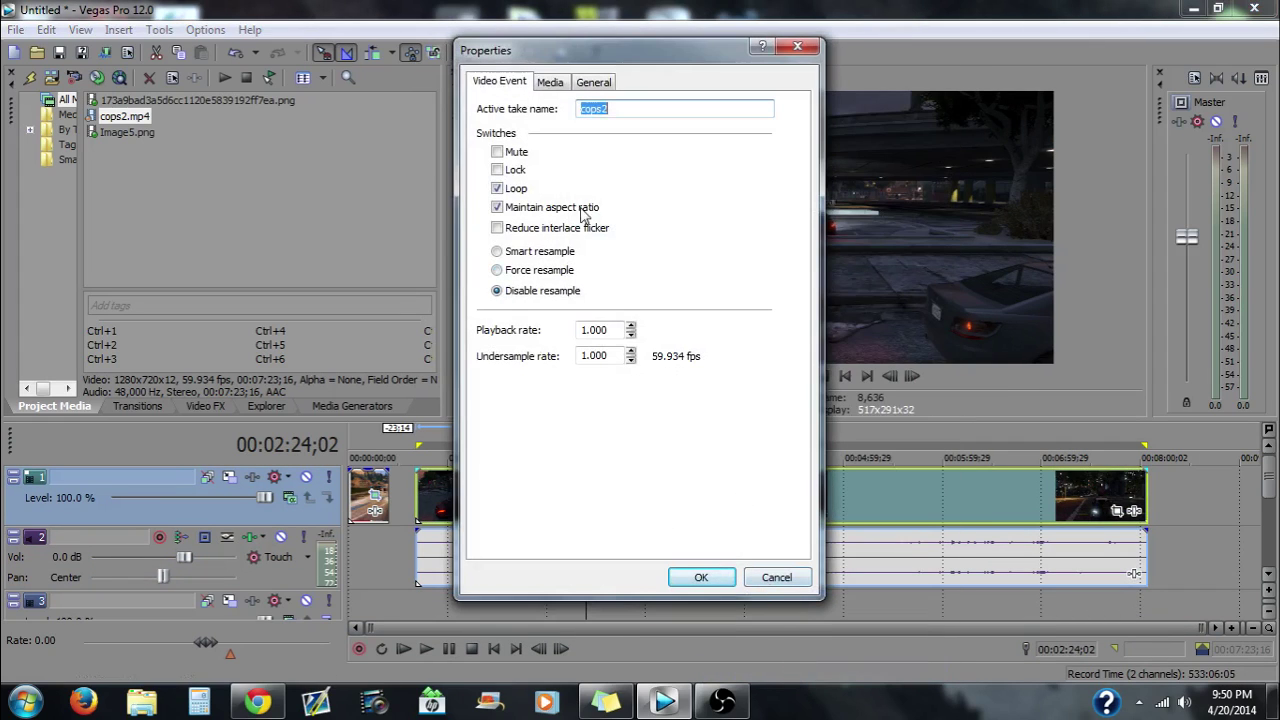
click(701, 577)
right_click(707, 503)
click(571, 563)
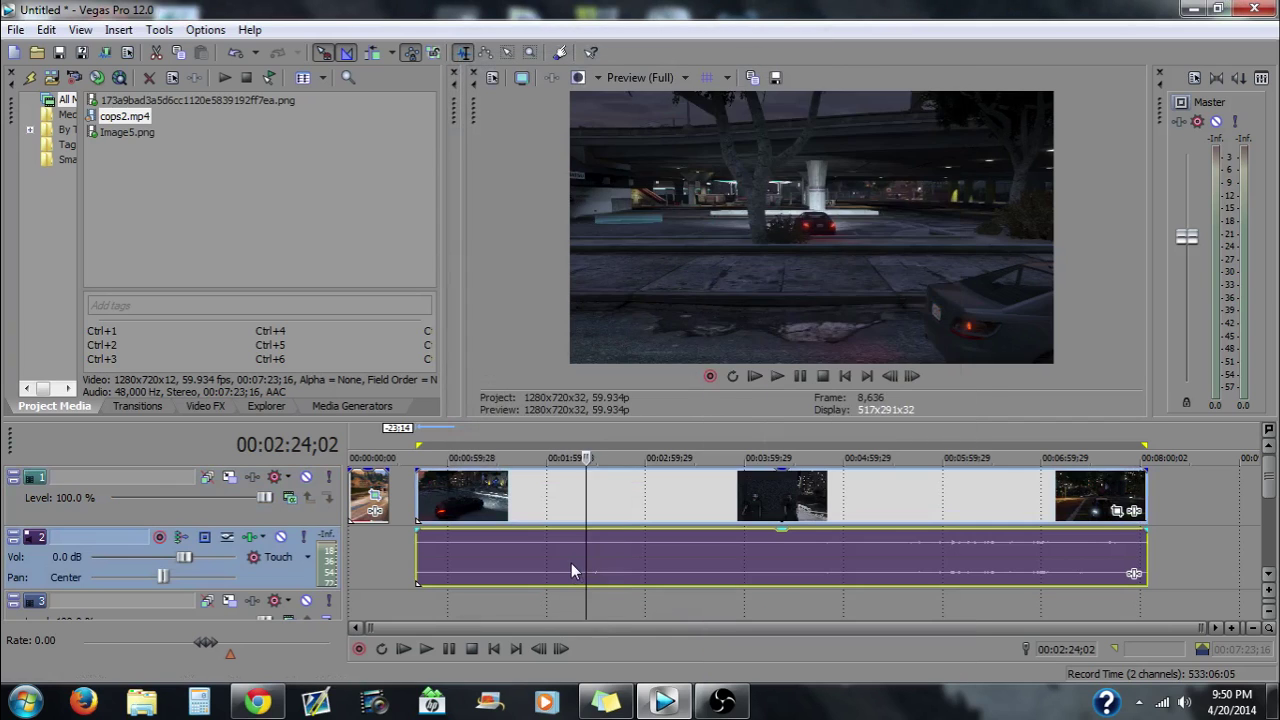
Widen the opening clip's crop to 772.6 × 431.6 centred at 437.6, 228.8.
click(368, 481)
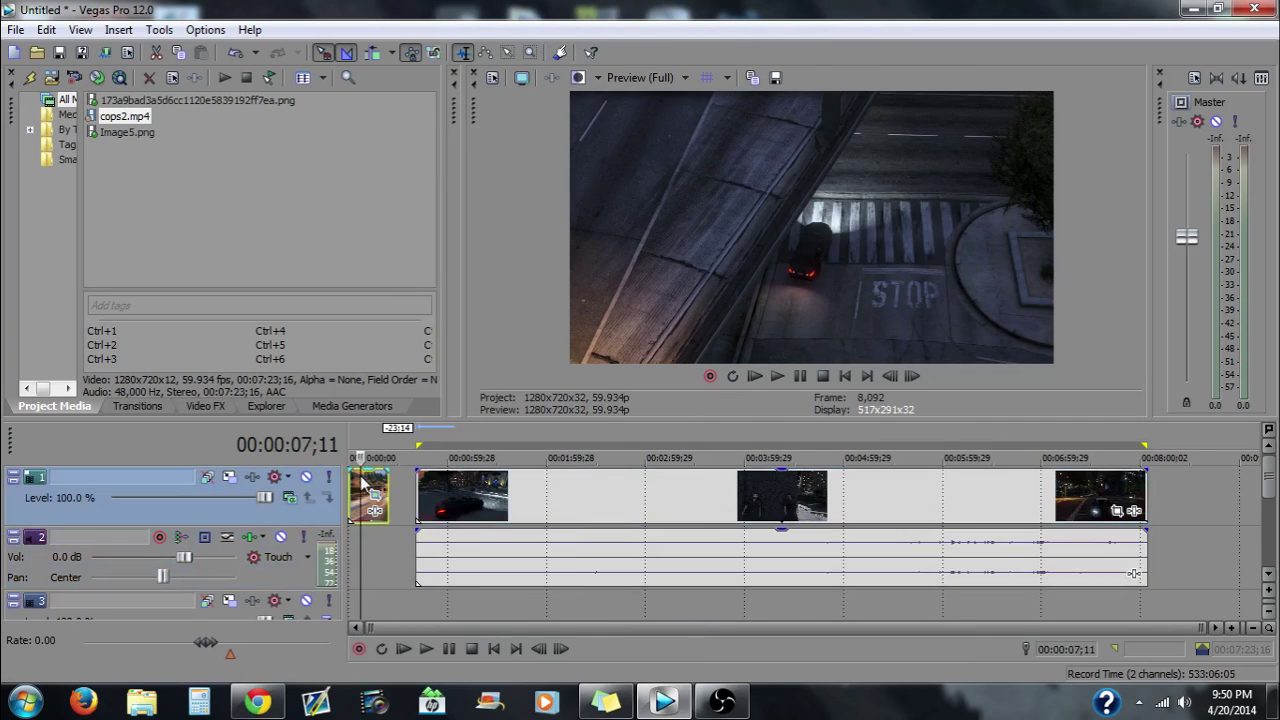
scroll(368, 485, up, 3)
click(475, 511)
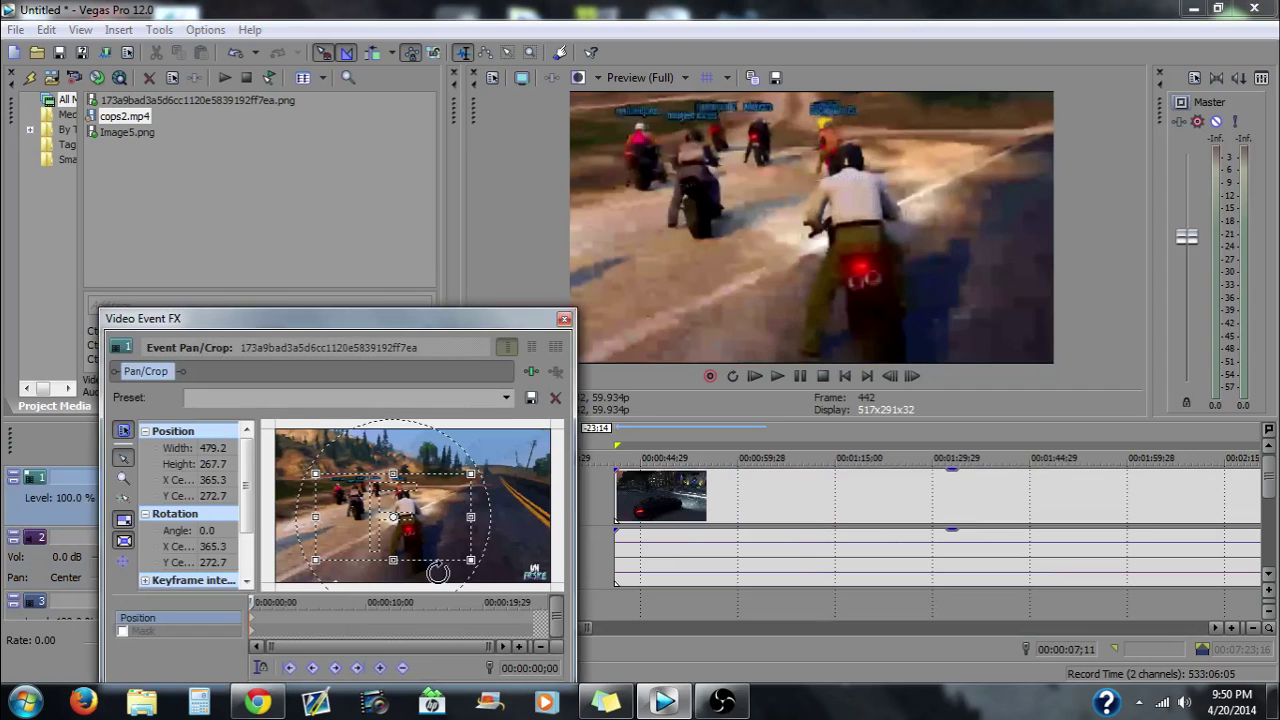
drag(436, 585, 430, 500)
drag(433, 548, 434, 563)
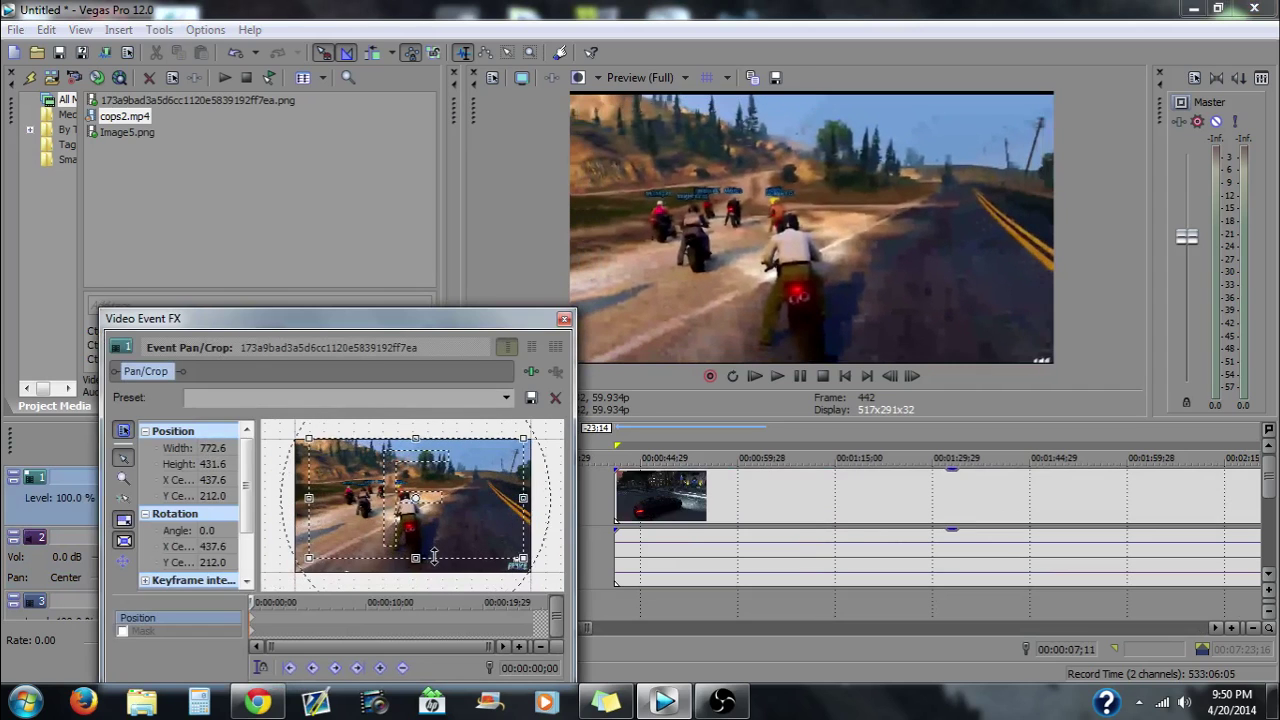
drag(448, 511, 448, 515)
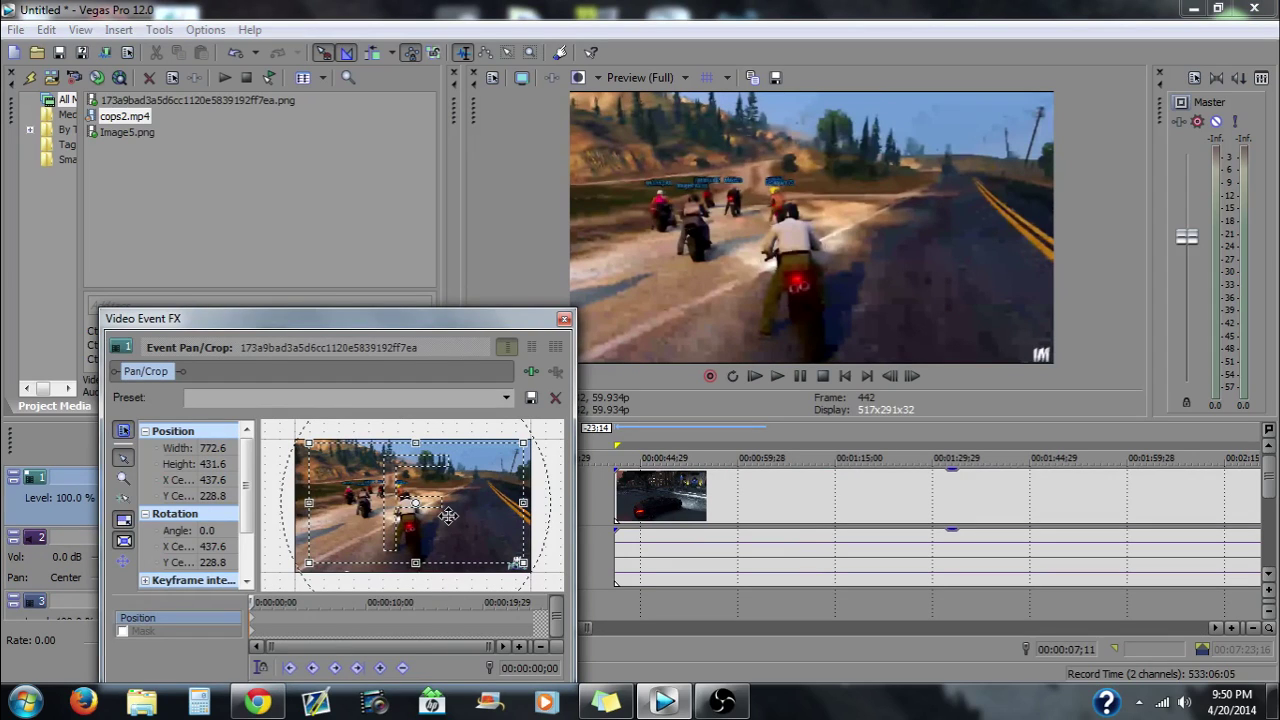
click(564, 318)
click(671, 511)
scroll(671, 511, down, 3)
Preview the cops2 footage at frames from 3:23 through 7:21 and back to 4:27.
click(684, 505)
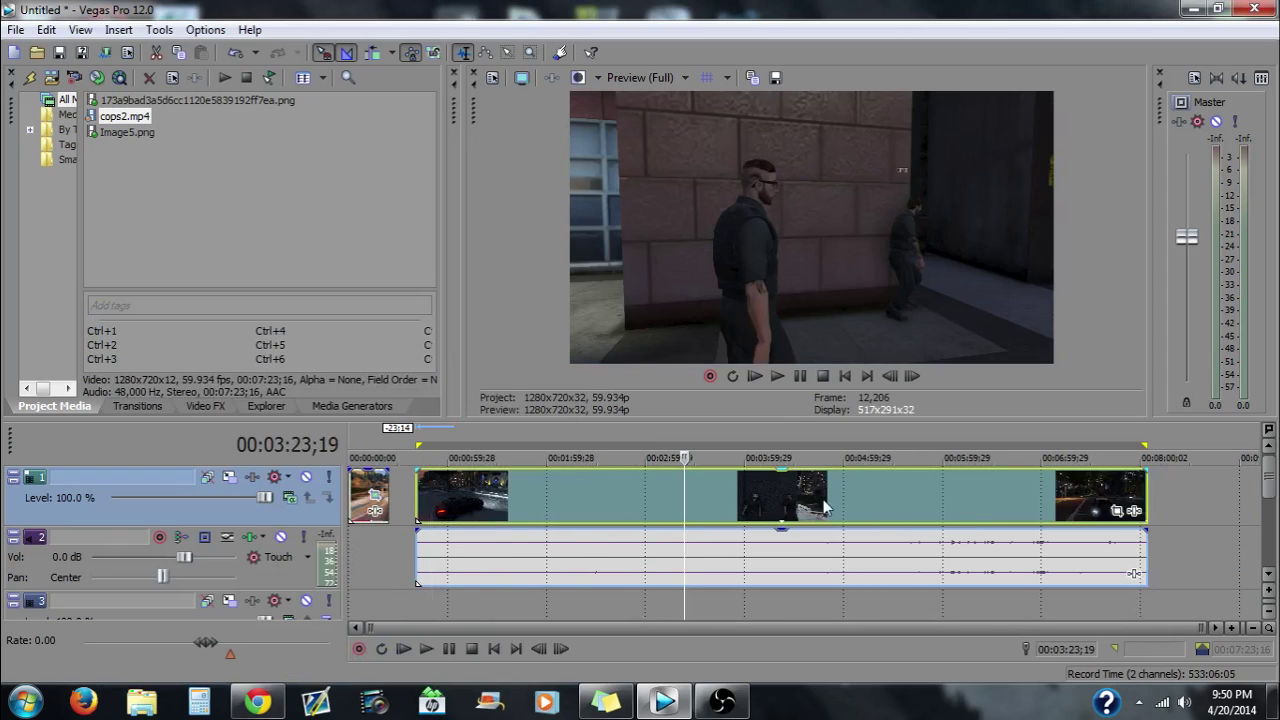
click(828, 508)
click(952, 503)
click(1031, 505)
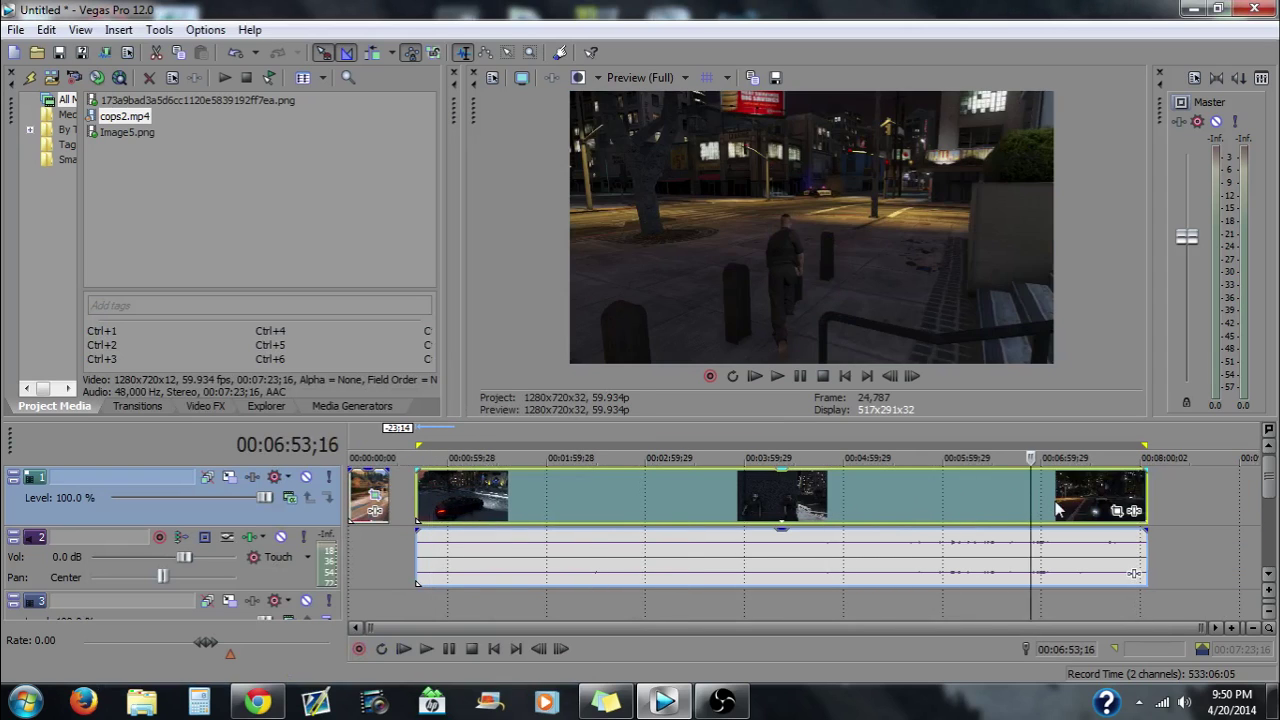
click(1080, 510)
click(1006, 504)
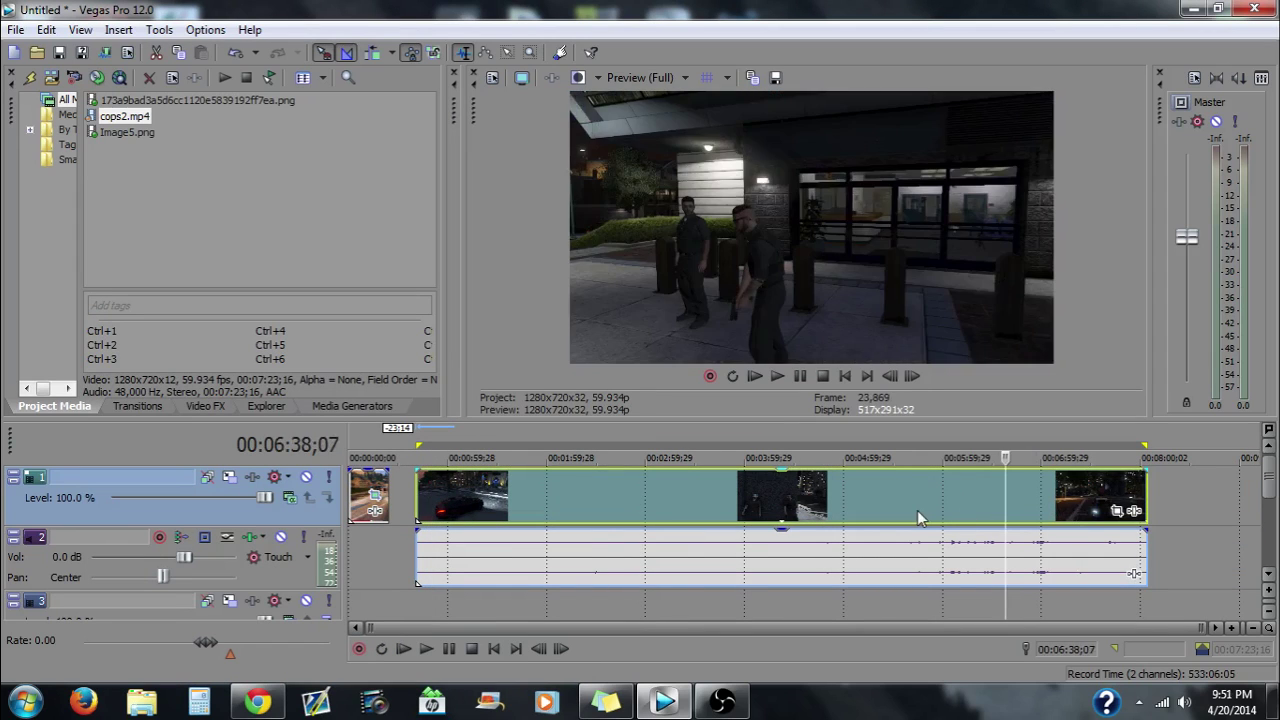
click(917, 510)
click(790, 496)
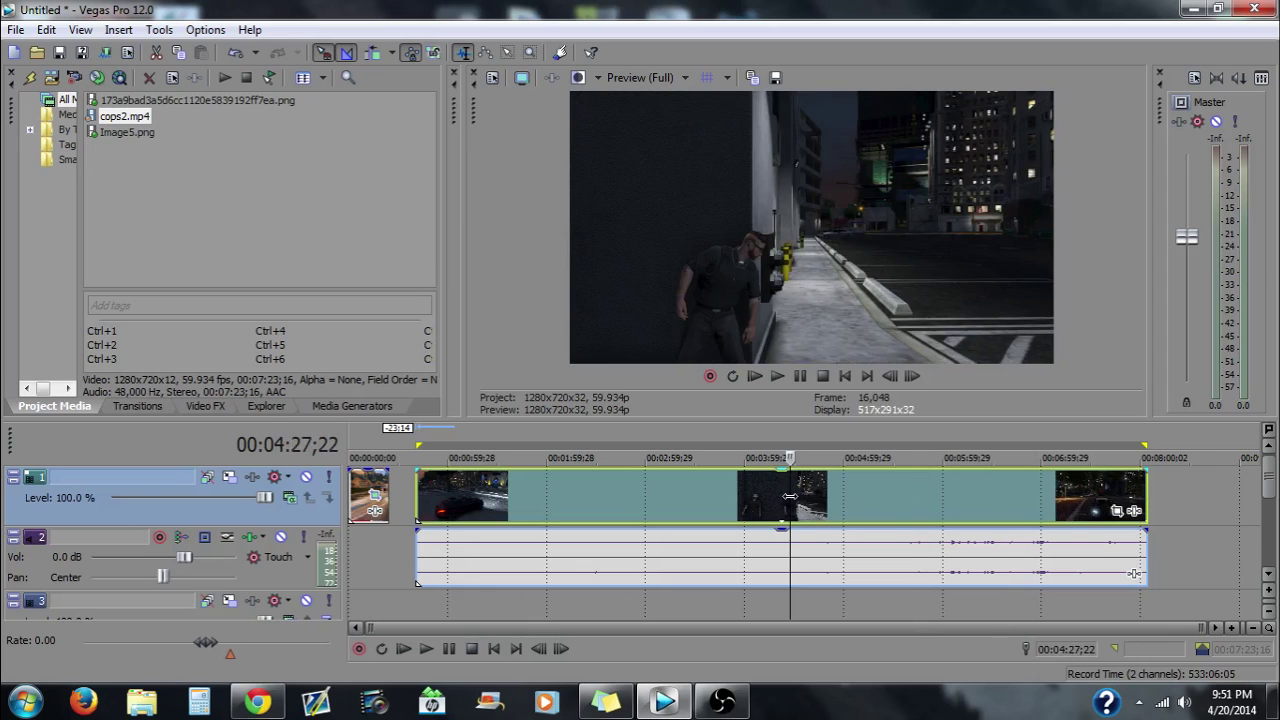
Review cops2 frames again at 3:39, 4:57, 6:08, 6:44, 6:58, then 2:43.
click(710, 500)
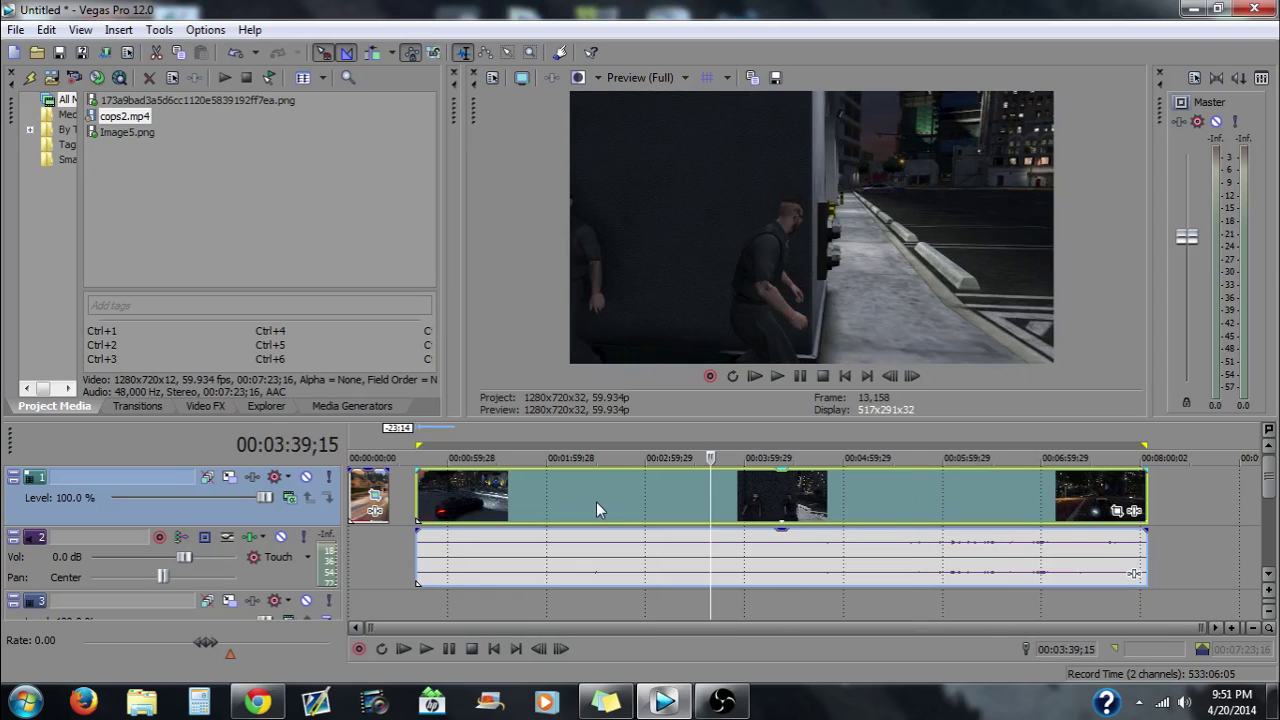
click(840, 505)
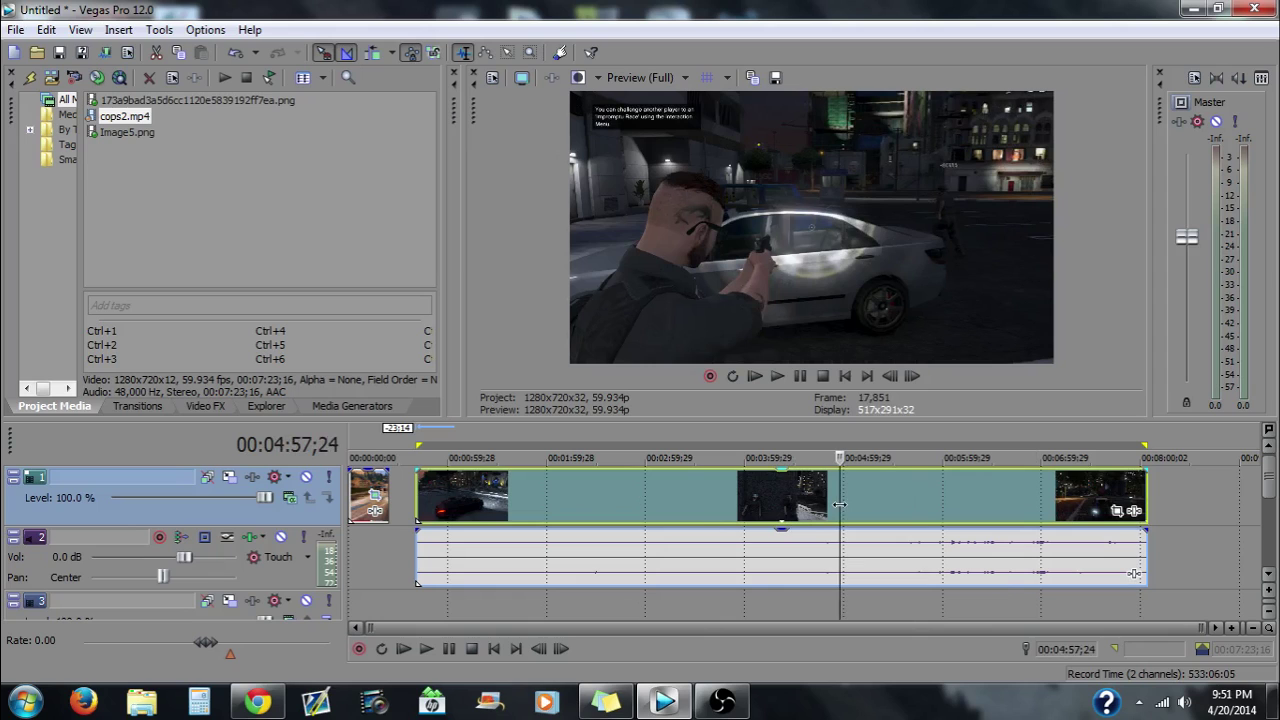
click(955, 491)
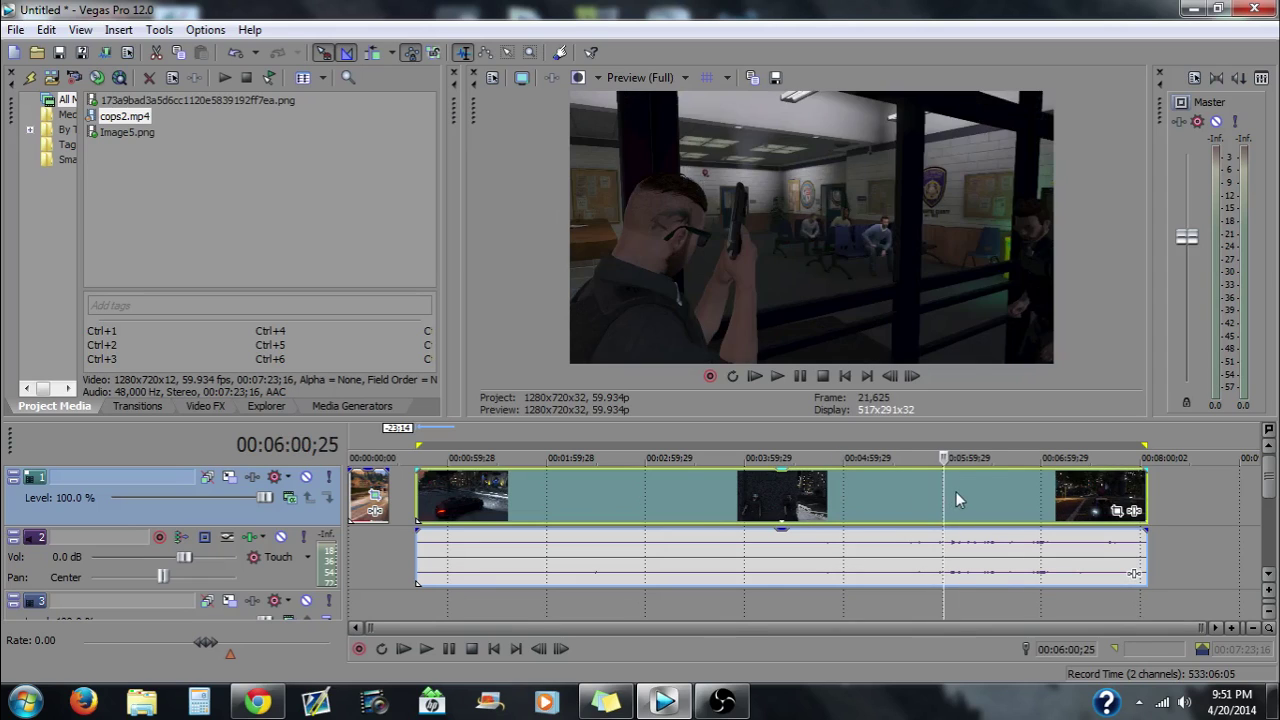
click(1015, 491)
click(1038, 493)
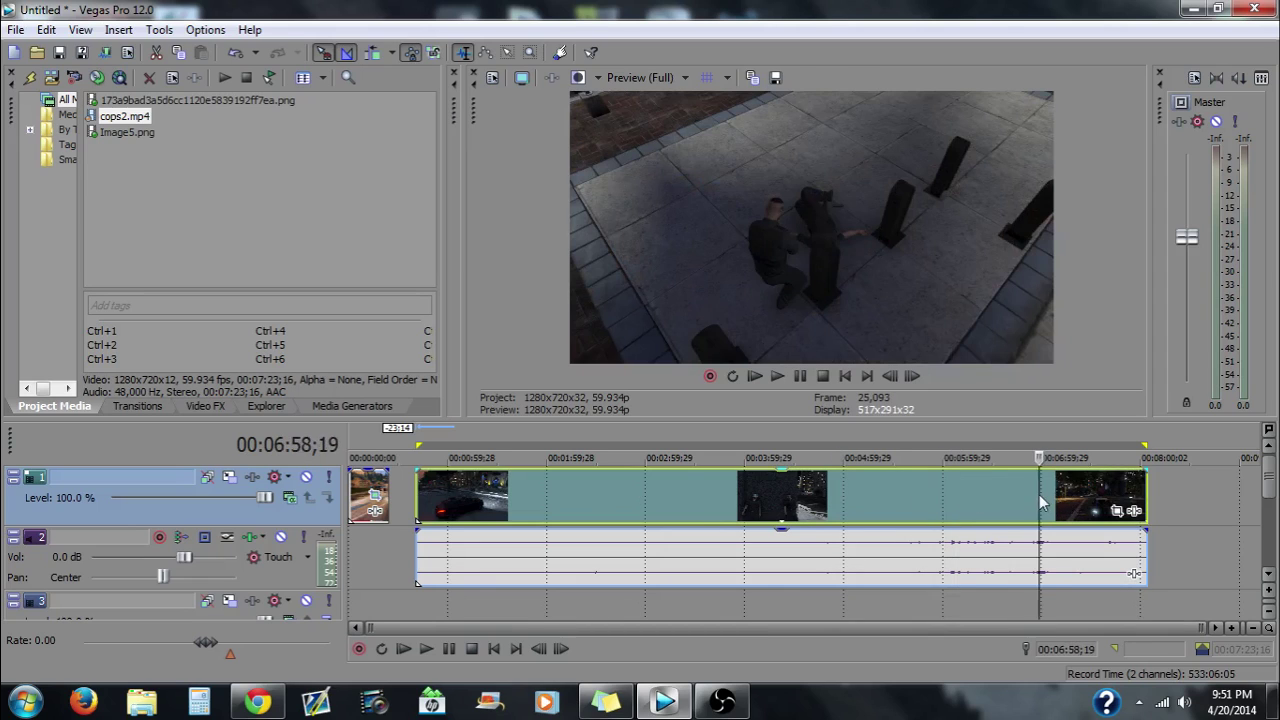
click(839, 491)
click(619, 498)
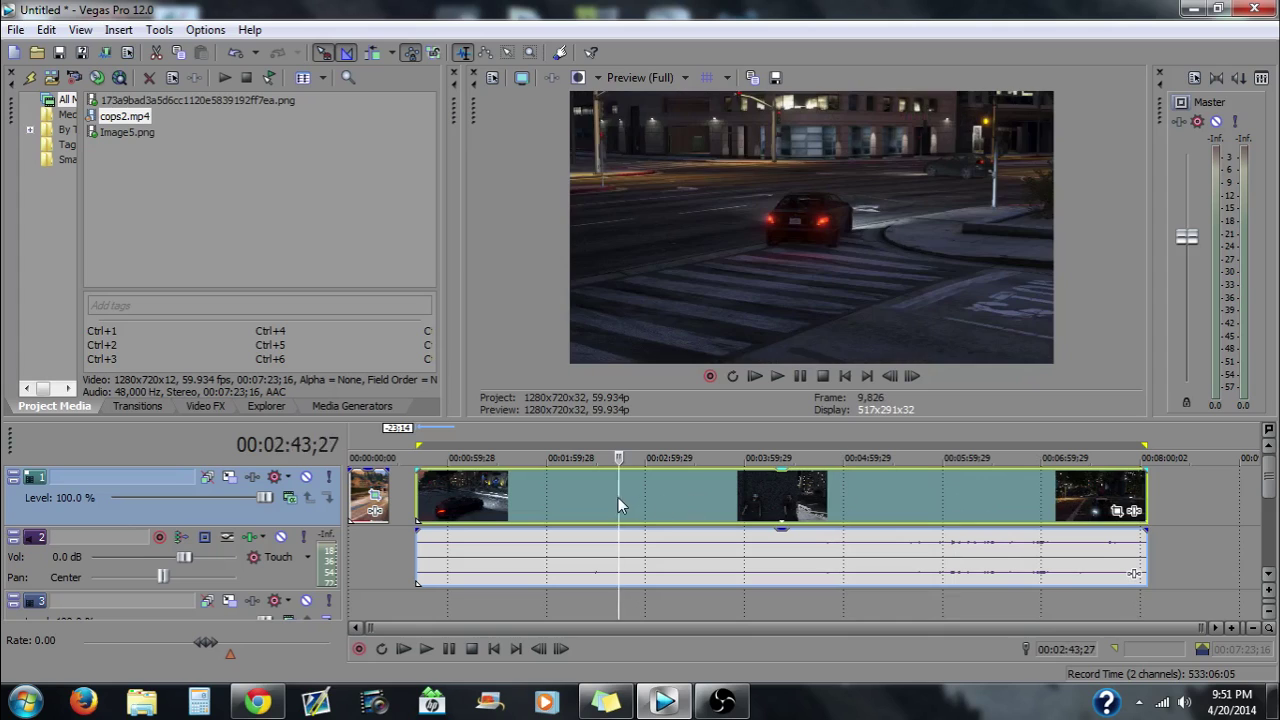
Select the opening bike clip, then the cops2 clip on the timeline.
click(374, 490)
scroll(420, 495, up, 3)
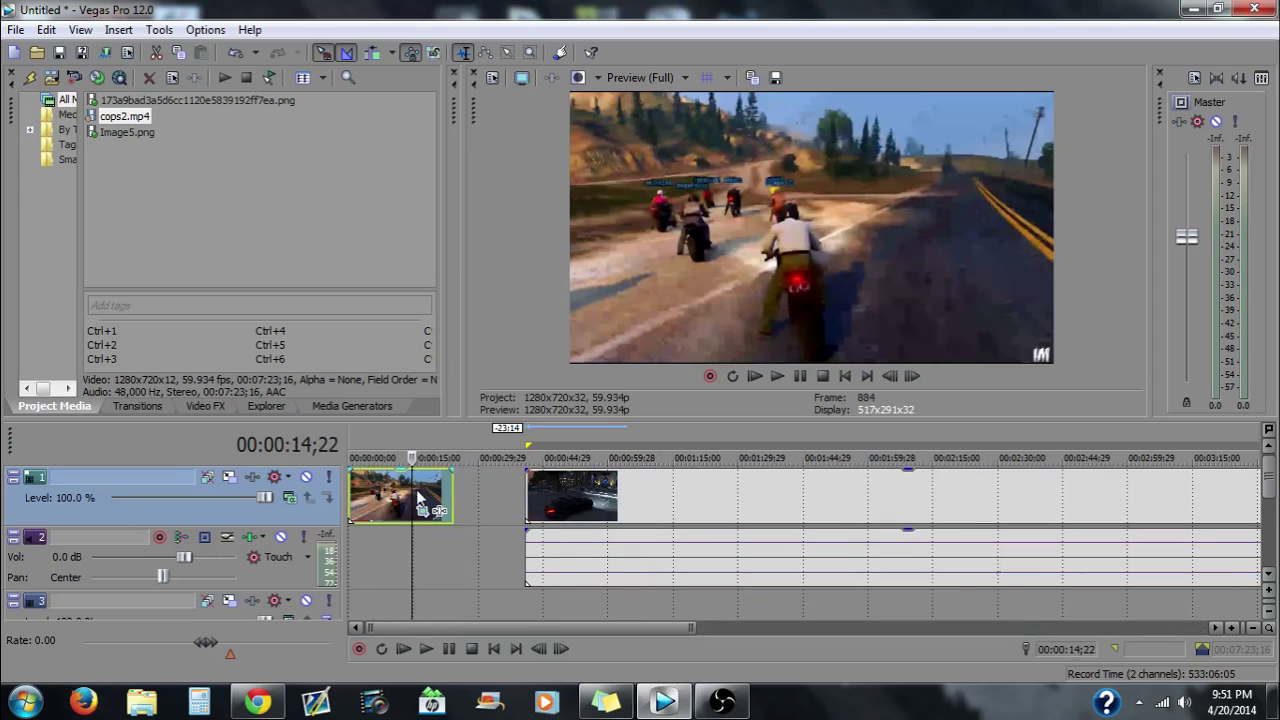
click(720, 509)
scroll(720, 509, down, 3)
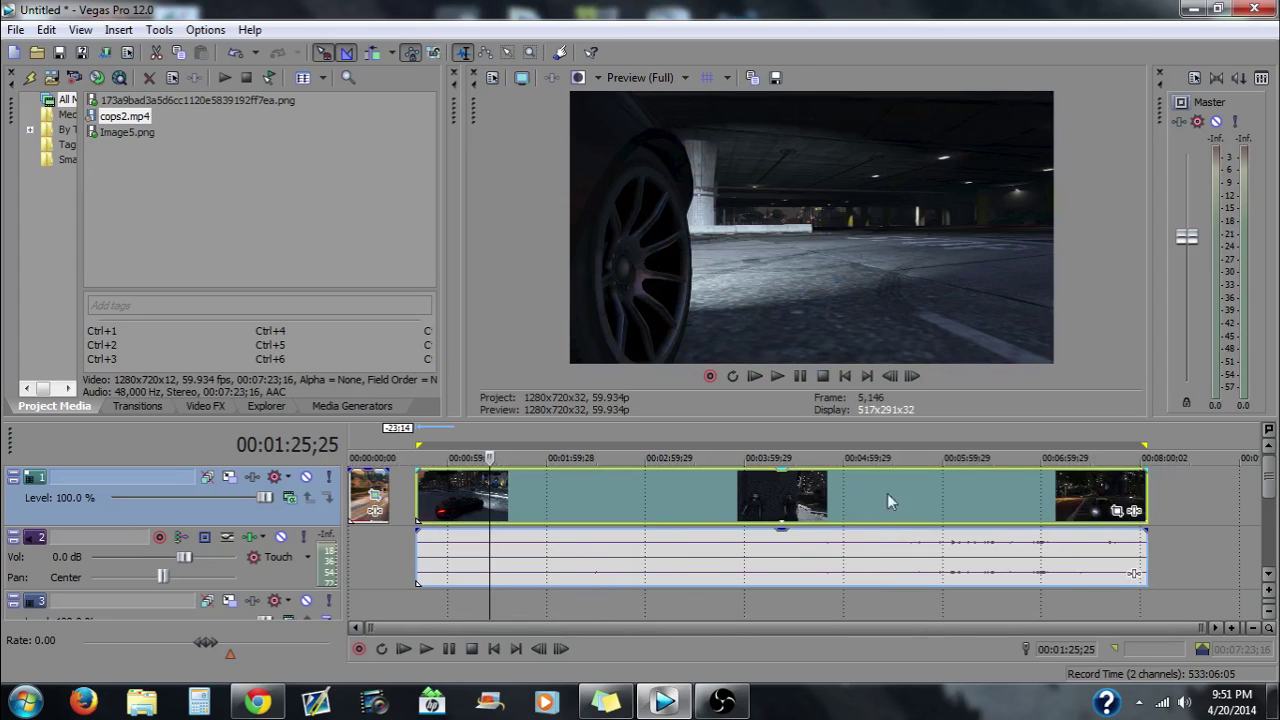
Check cops2 frames at 5:42, 4:15, 3:24, 3:49 and 4:29.
click(911, 489)
click(766, 497)
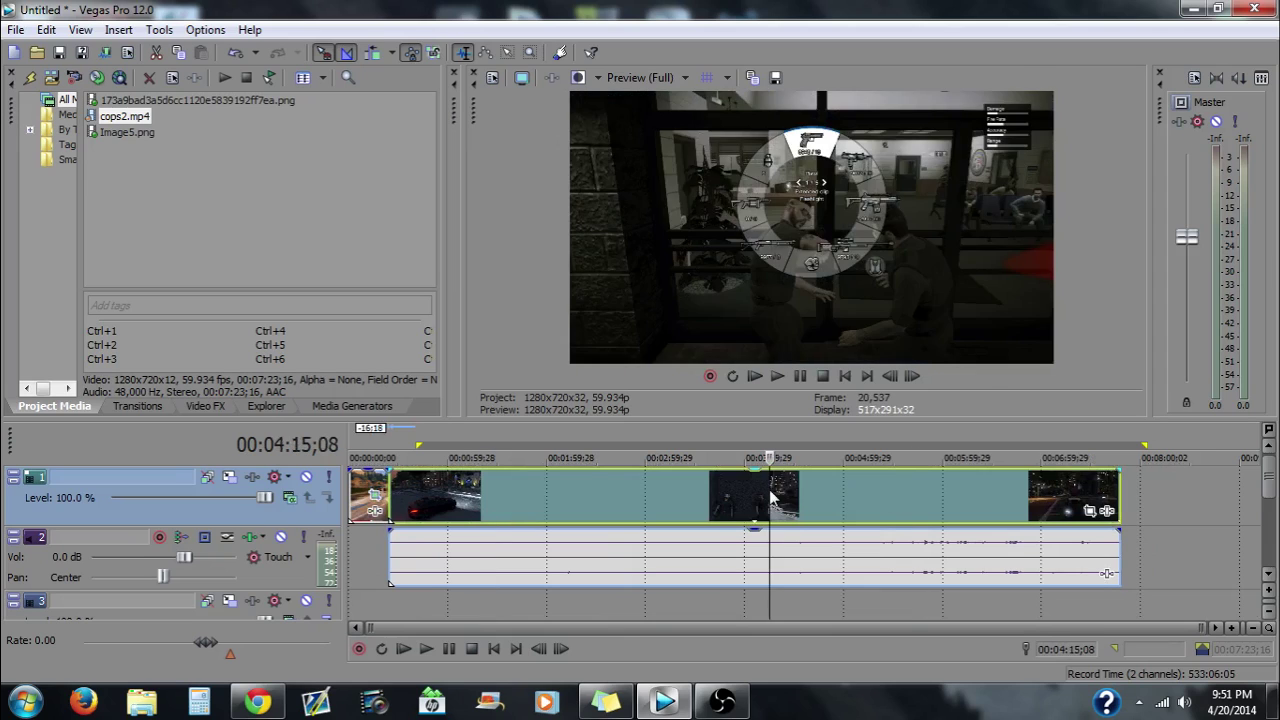
click(687, 497)
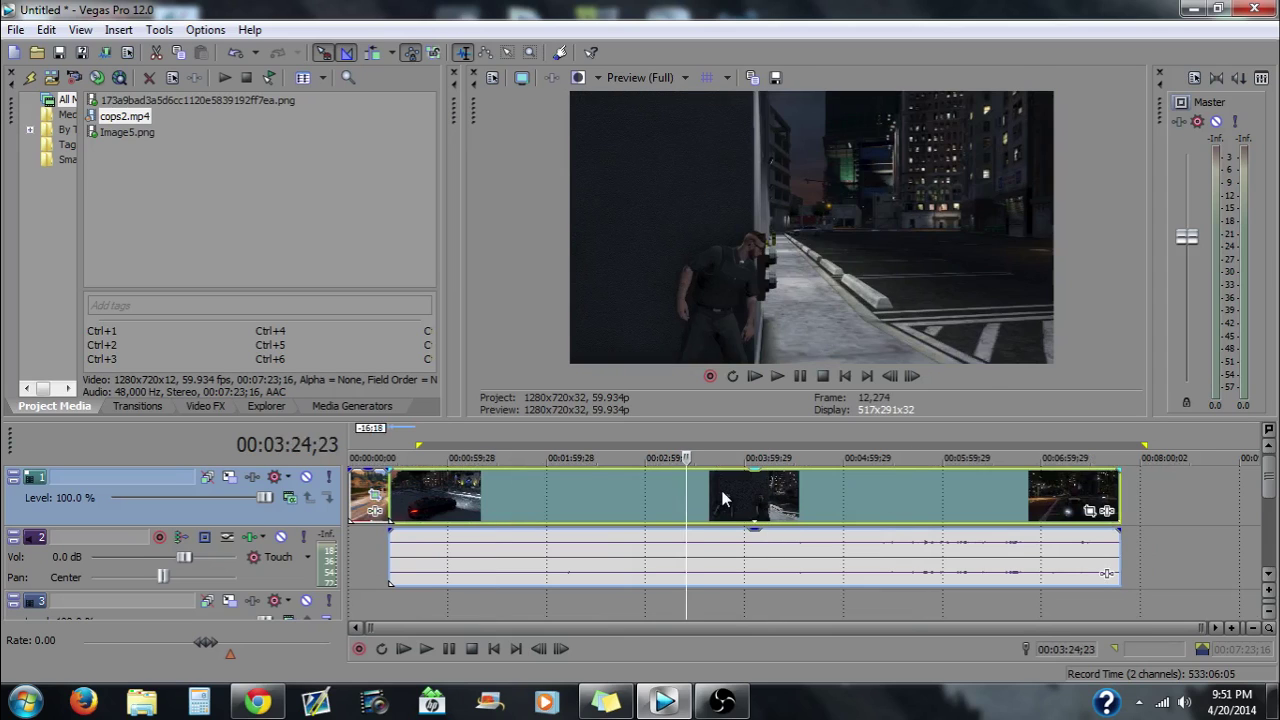
click(728, 497)
click(793, 493)
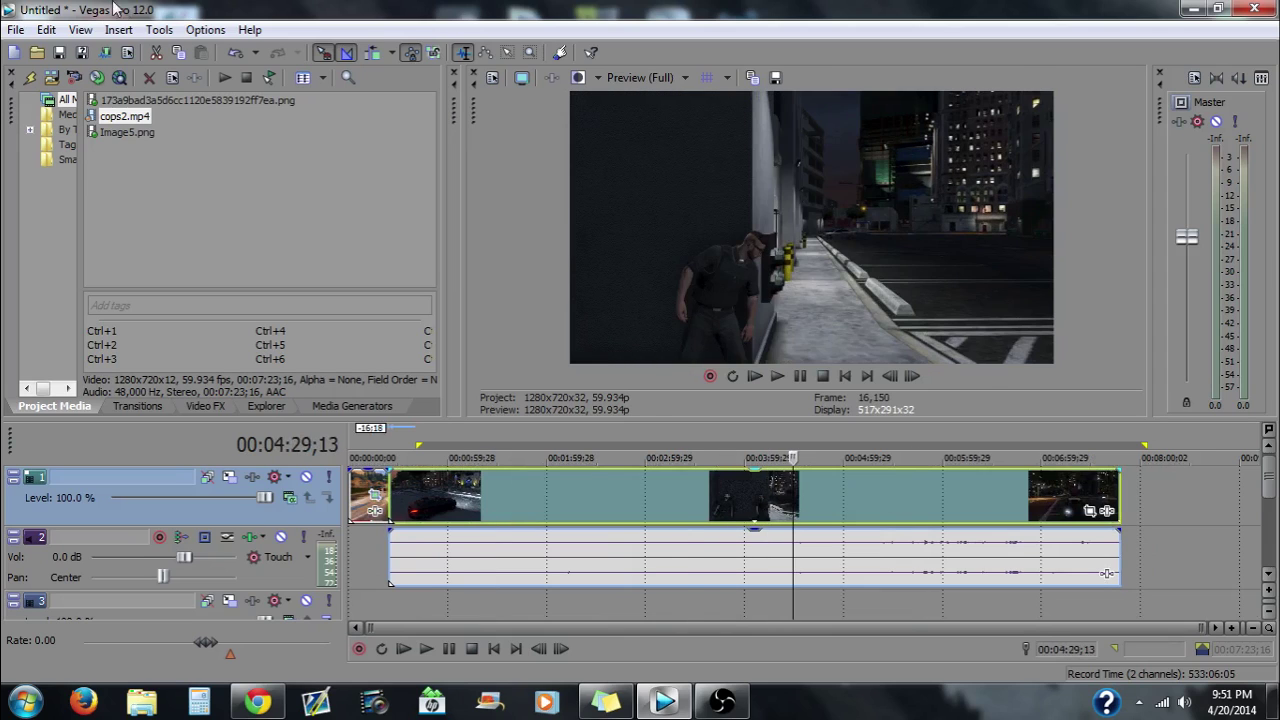
Check that the GTA RENDER DEFAULT template appears in Render to New Track, then close without rendering.
click(158, 30)
click(200, 97)
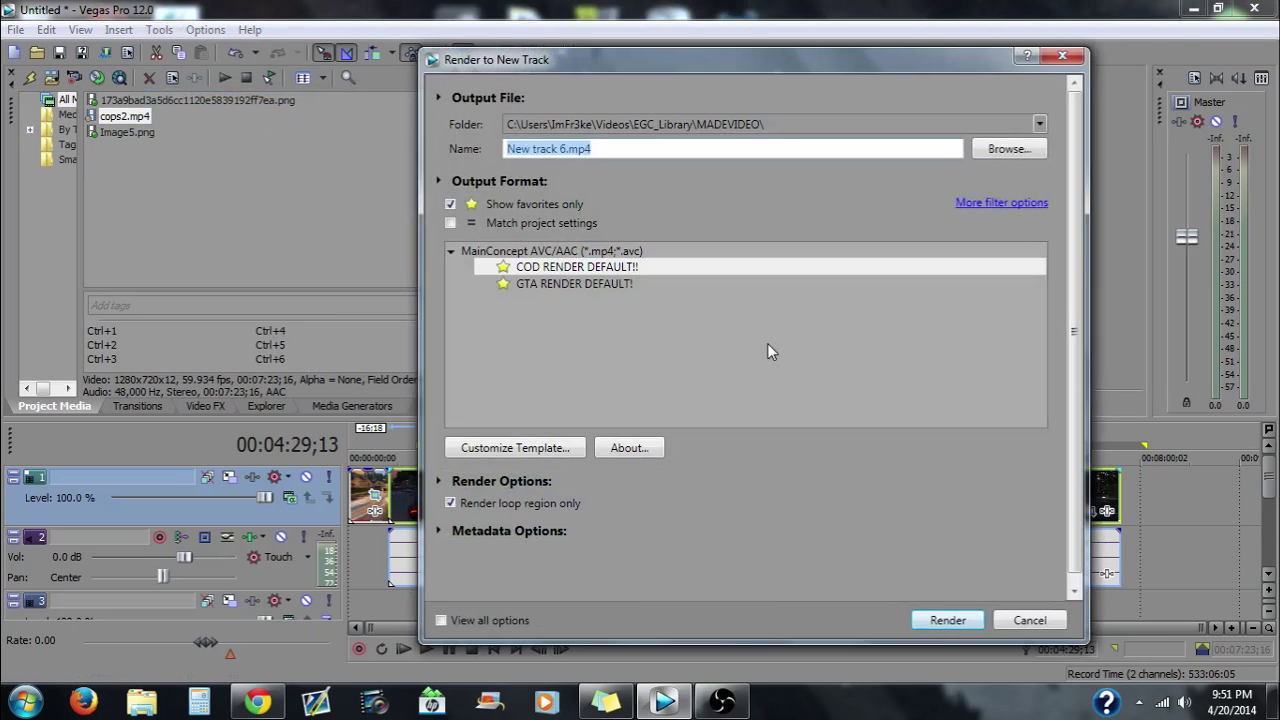
click(614, 285)
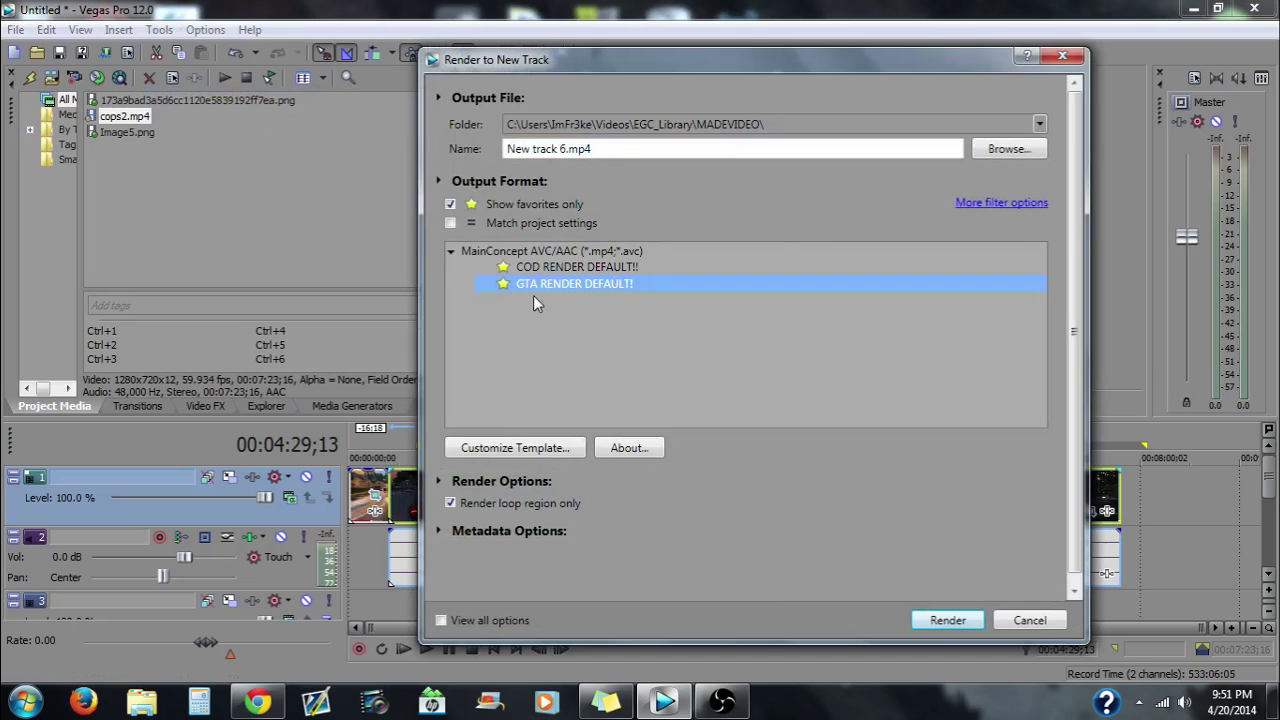
click(1062, 55)
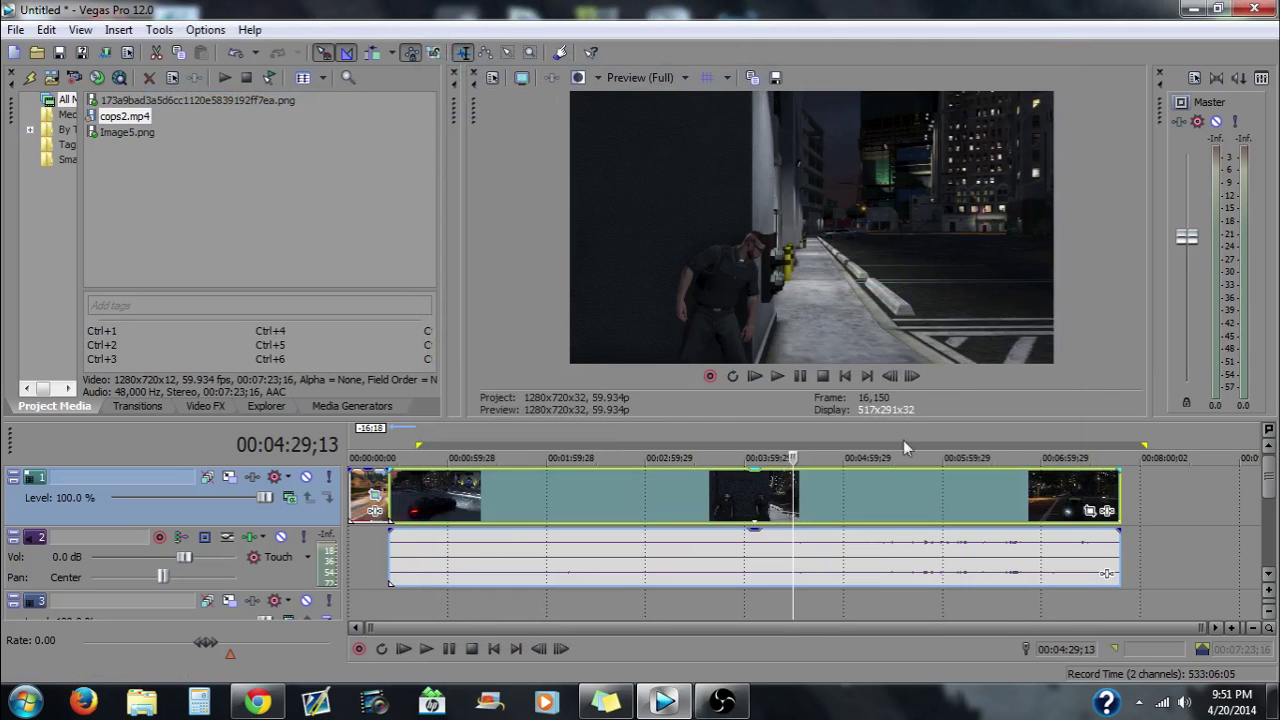
Preview frames at 5:51, 6:11, 6:46, 7:13, 1:59, 2:44, and the bike clip at 0:17.
click(927, 481)
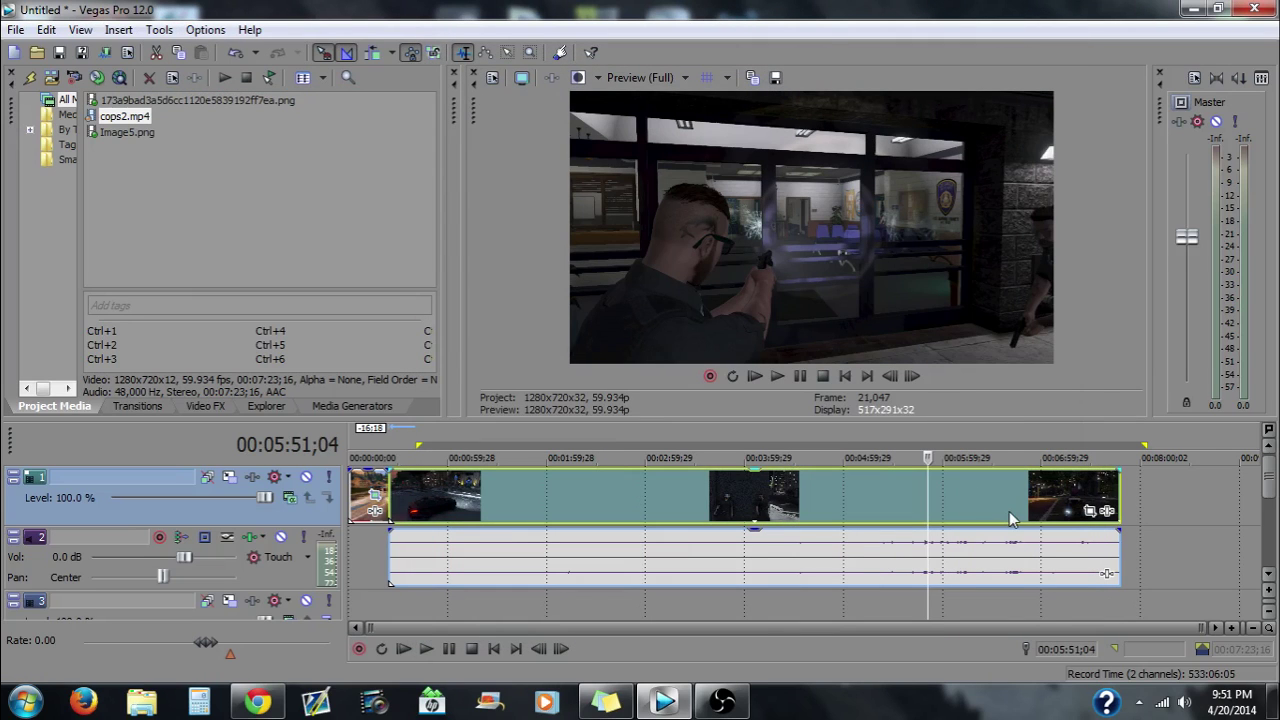
click(960, 491)
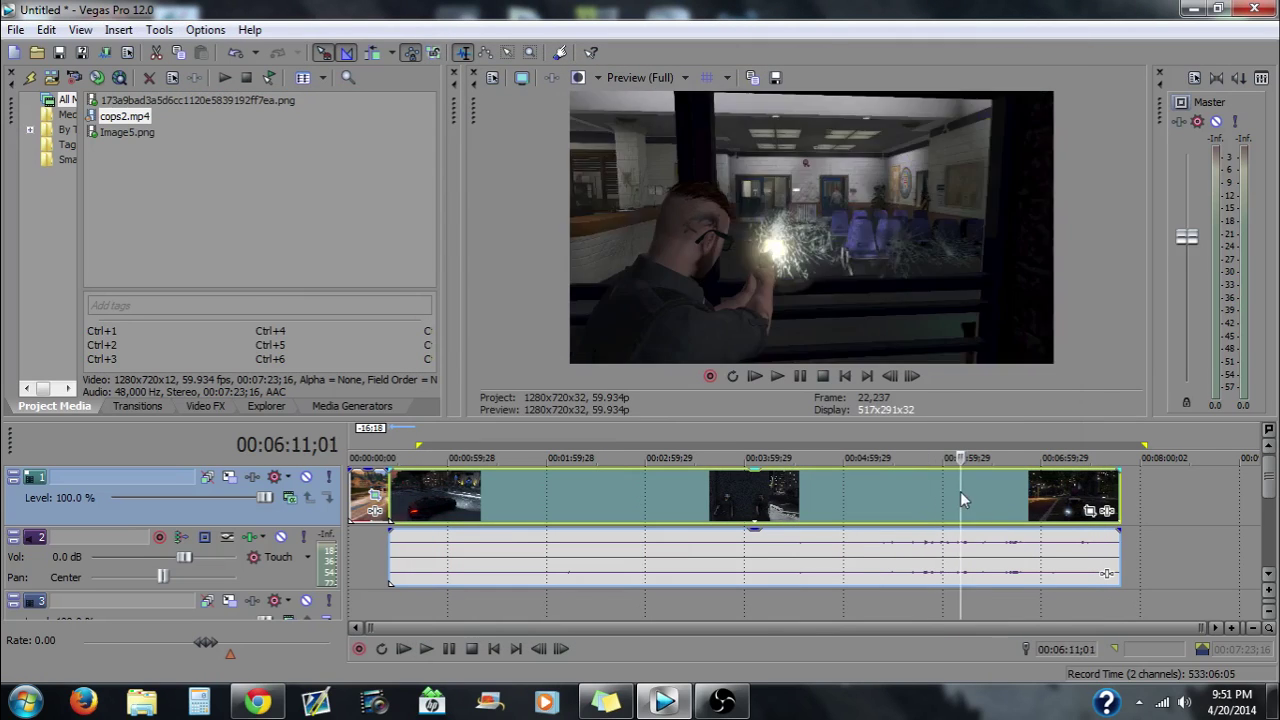
click(1019, 502)
click(1063, 498)
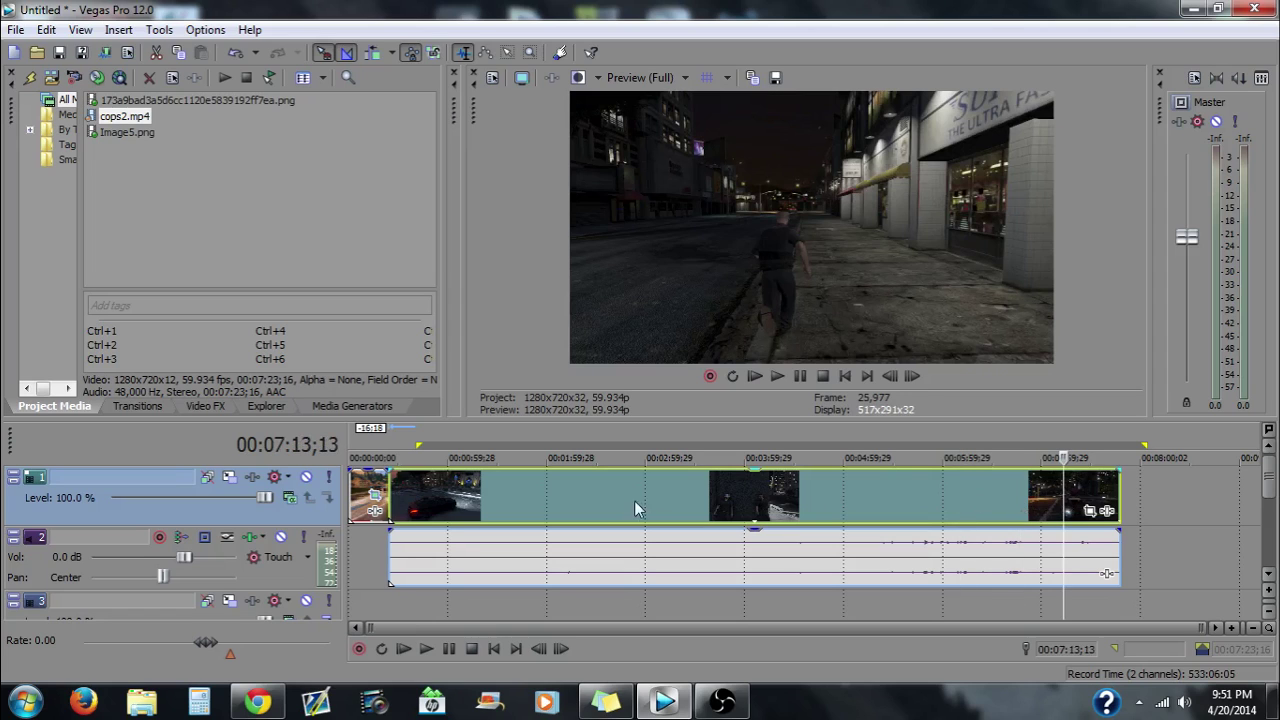
click(545, 502)
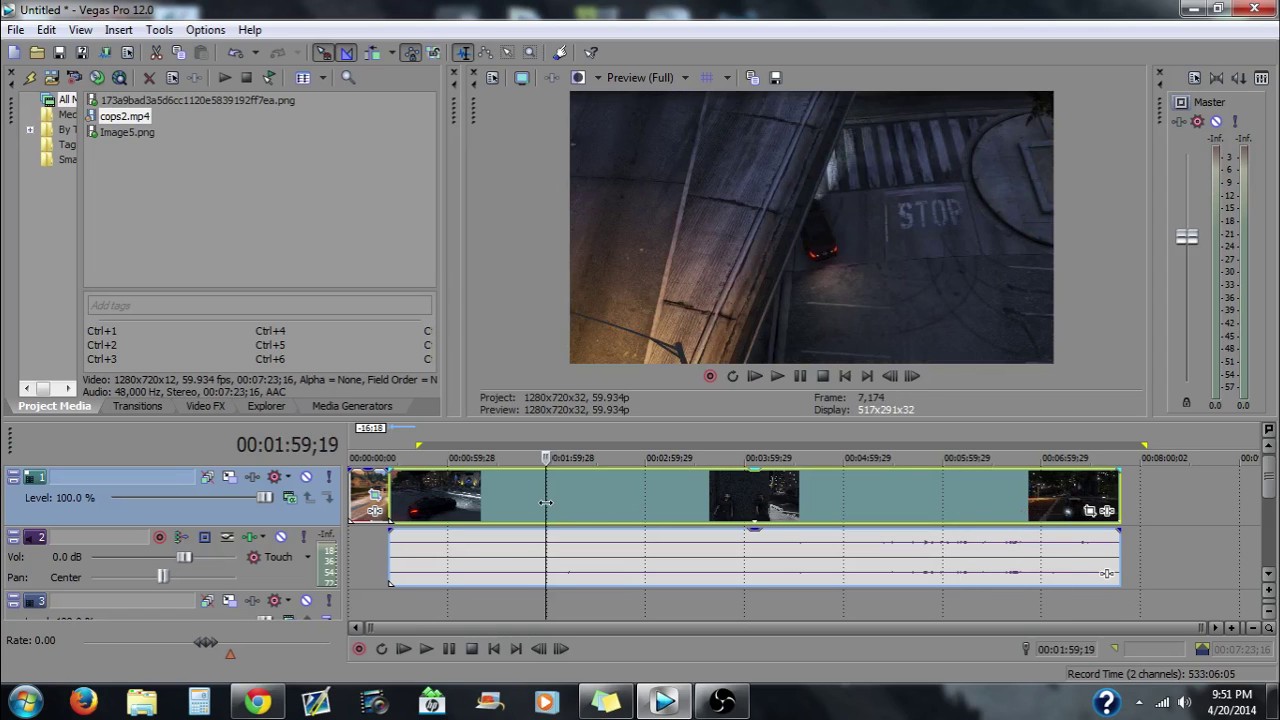
click(619, 499)
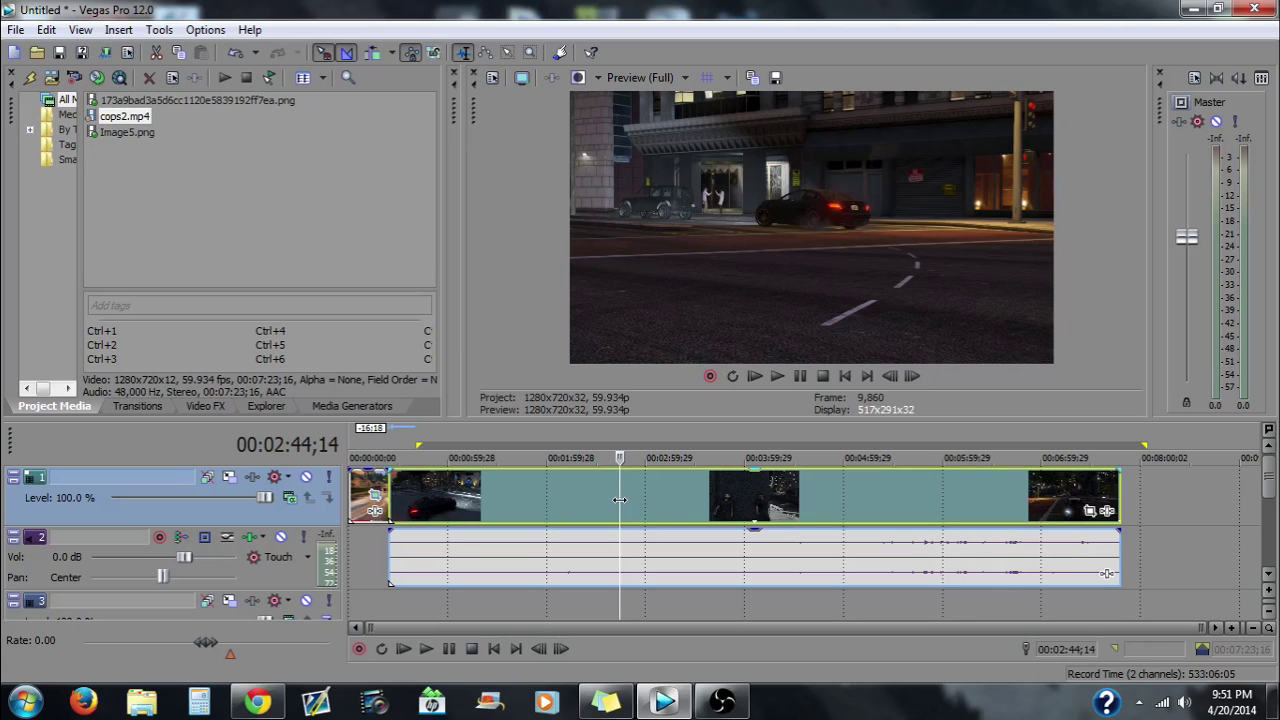
click(378, 490)
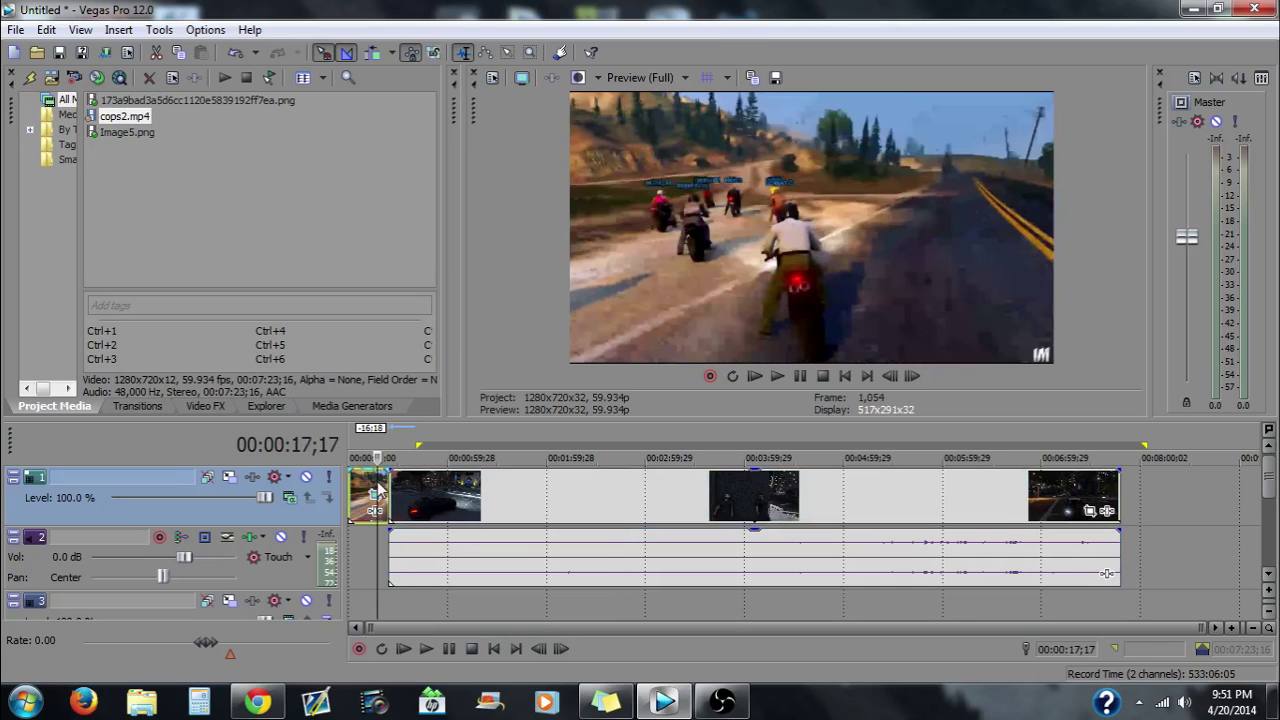
Select the cops2 event and play the timeline from 4:58.
click(630, 485)
click(840, 494)
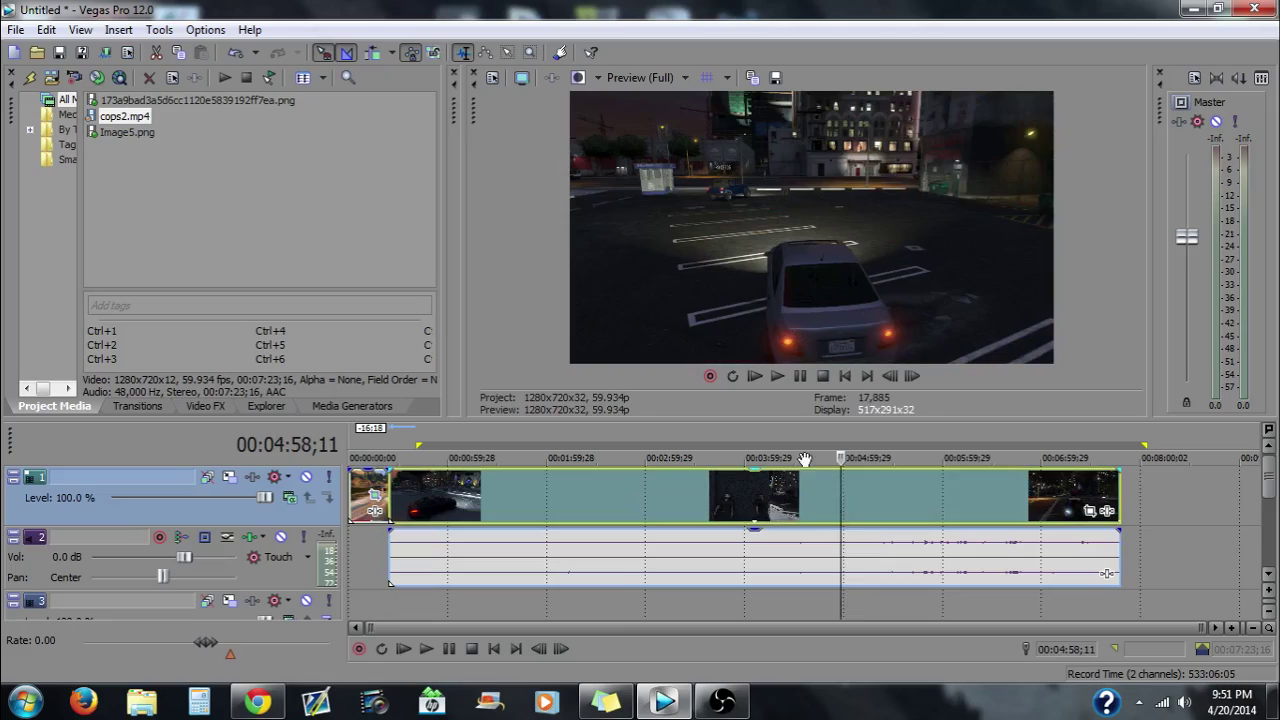
click(437, 652)
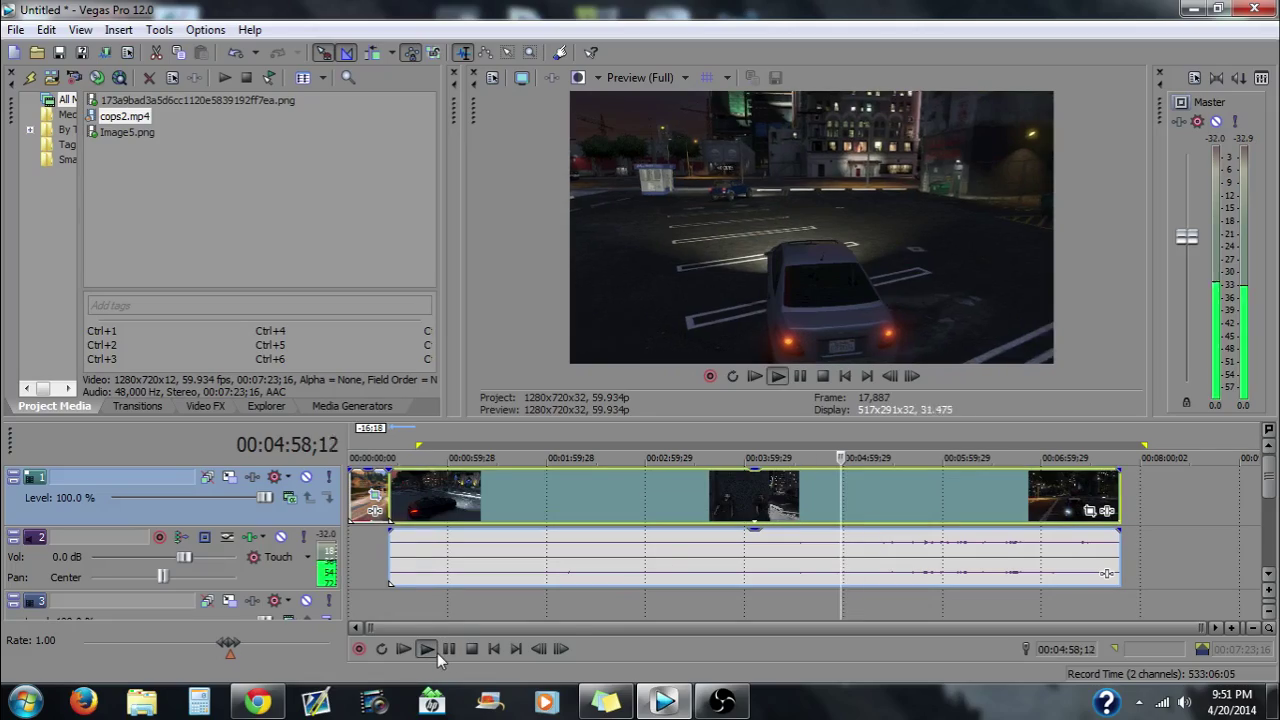